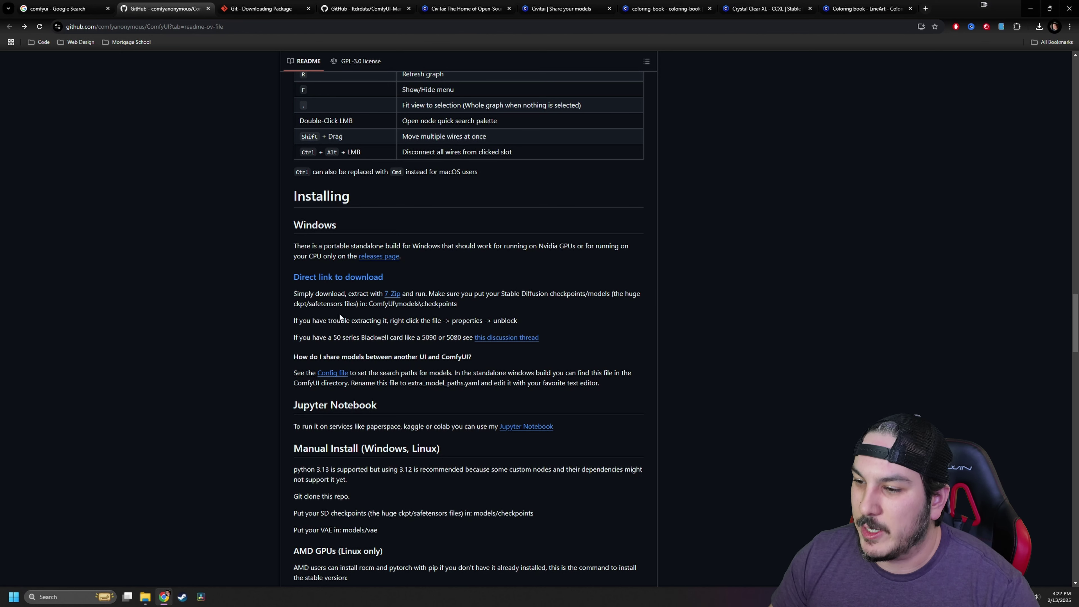
Step: Download the ComfyUI Windows portable build and move its archive from Downloads into the AI folder on Main Storage (D:)
{"action": "left_click", "coordinate": [326, 279]}
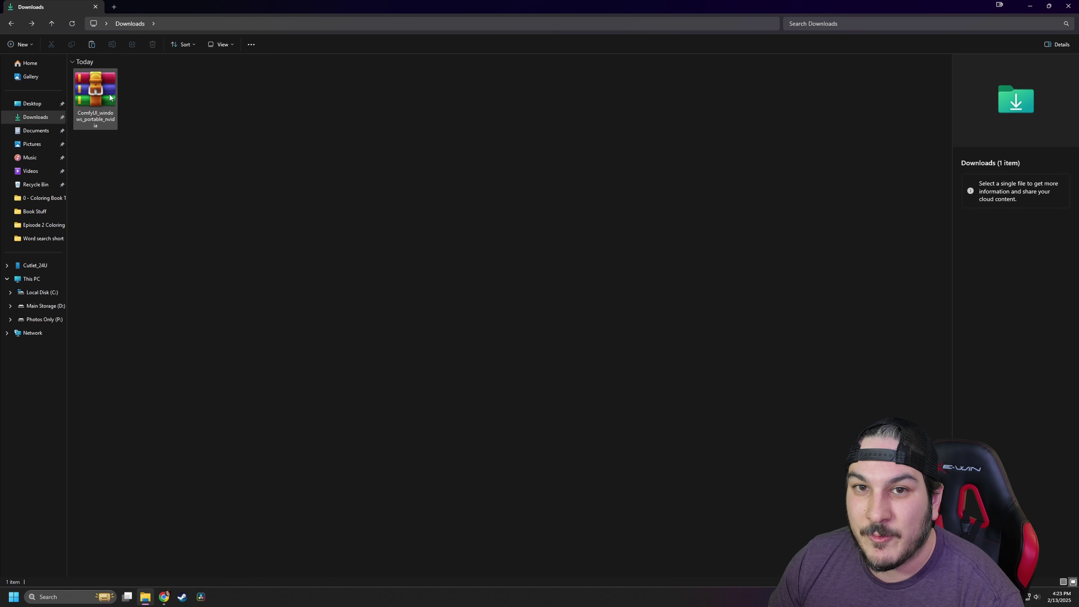
{"action": "left_click", "coordinate": [81, 100]}
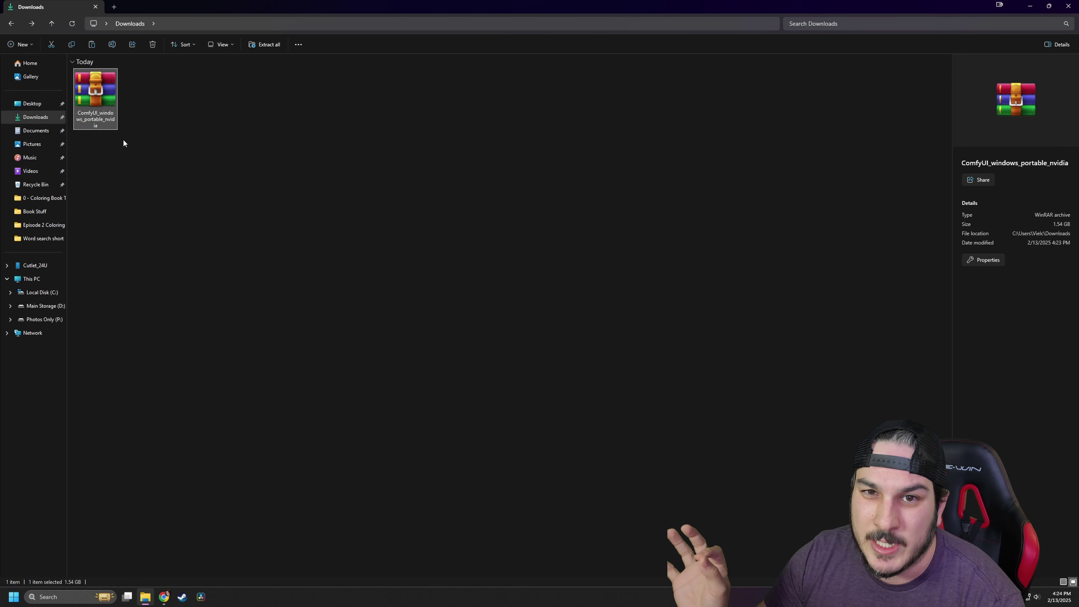
{"action": "right_click", "coordinate": [105, 97]}
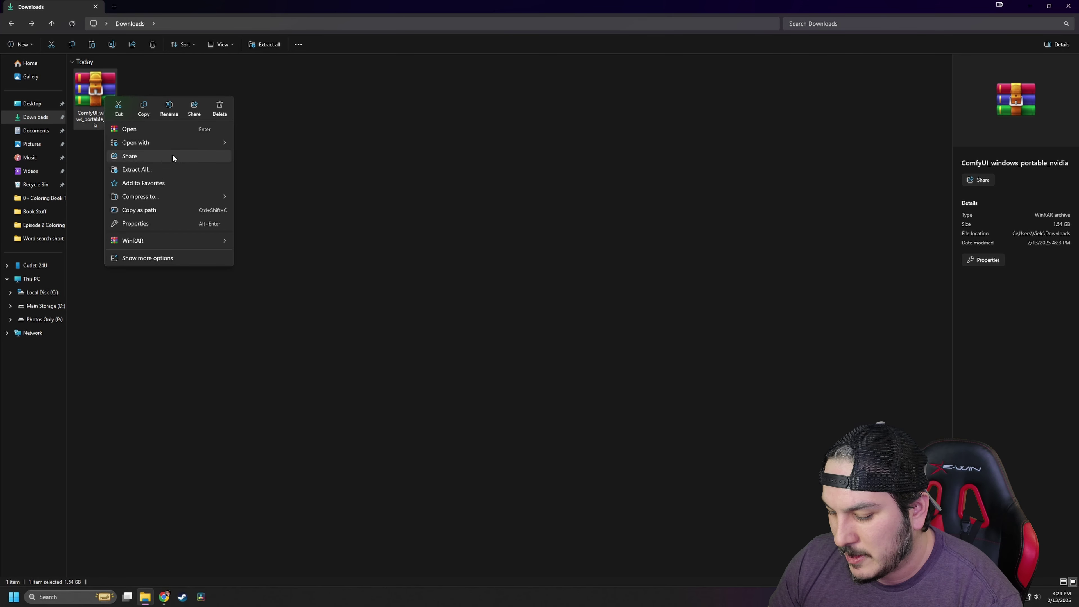
{"action": "left_click", "coordinate": [119, 108]}
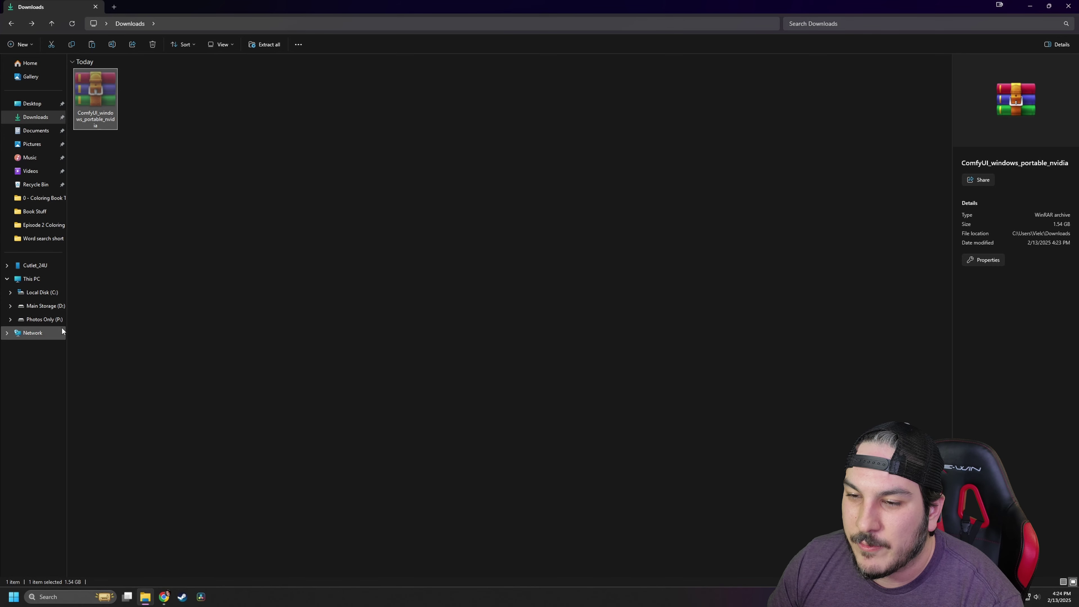
{"action": "left_click", "coordinate": [60, 306]}
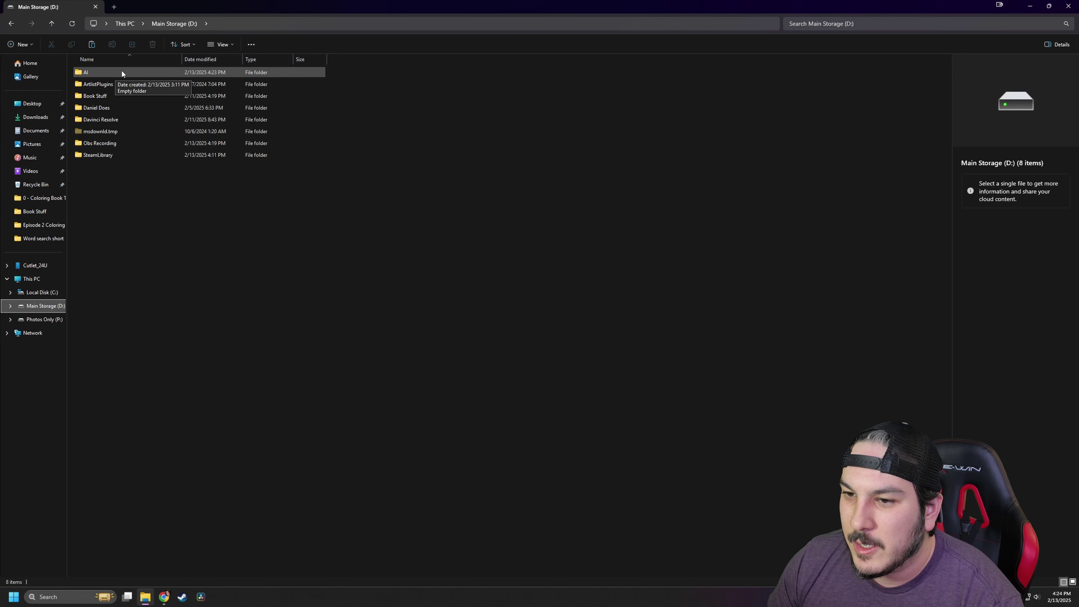
{"action": "double_click", "coordinate": [123, 72]}
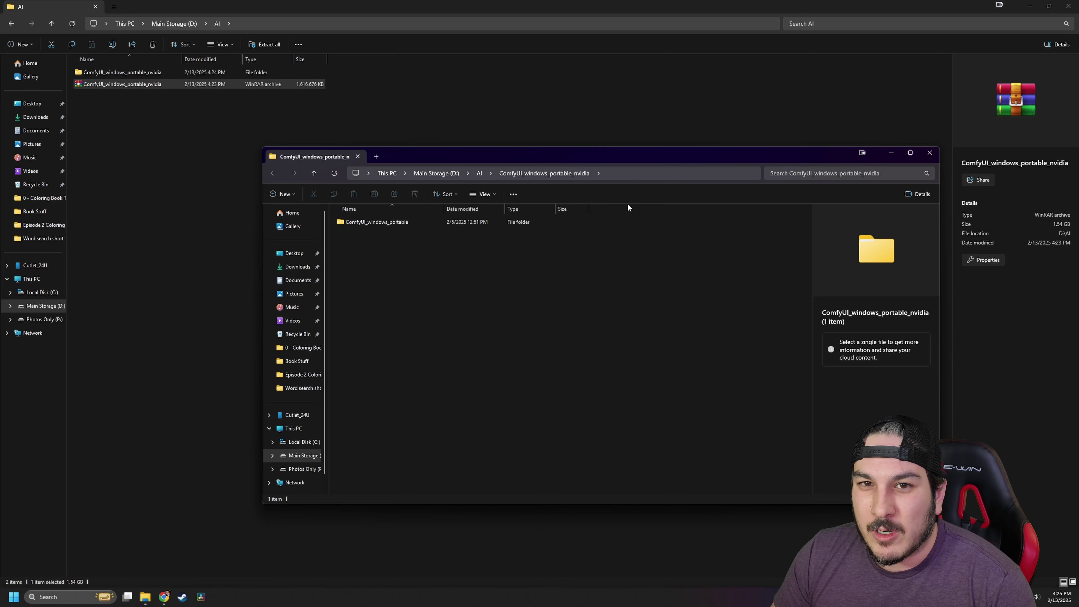
Step: Close the extra Explorer window and launch ComfyUI with the run_nvidia_gpu batch file from the extracted ComfyUI_windows_portable folder
{"action": "left_click", "coordinate": [929, 153]}
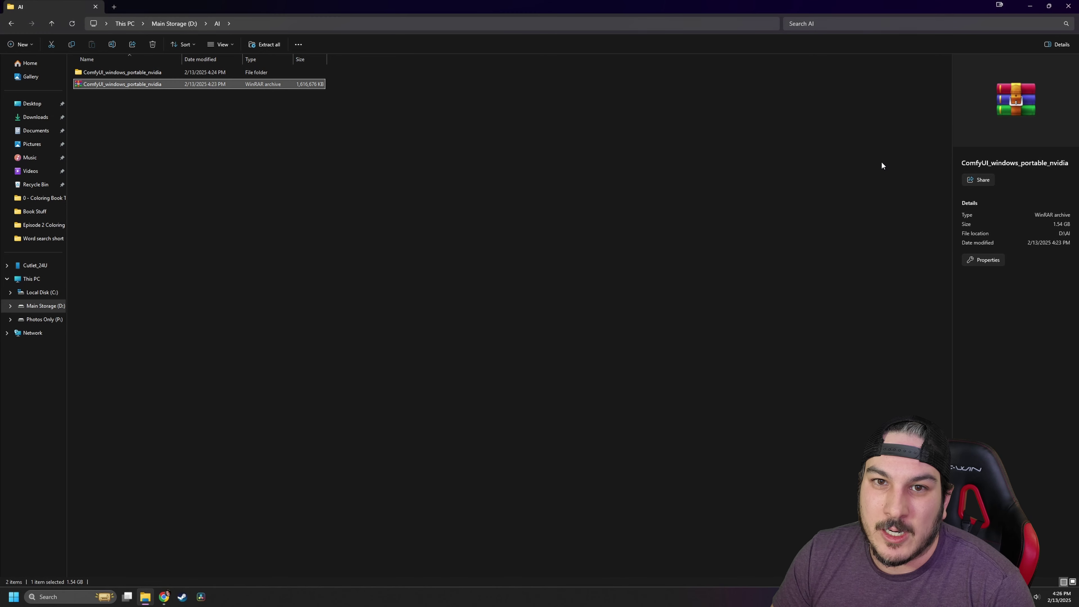
{"action": "left_click", "coordinate": [271, 213]}
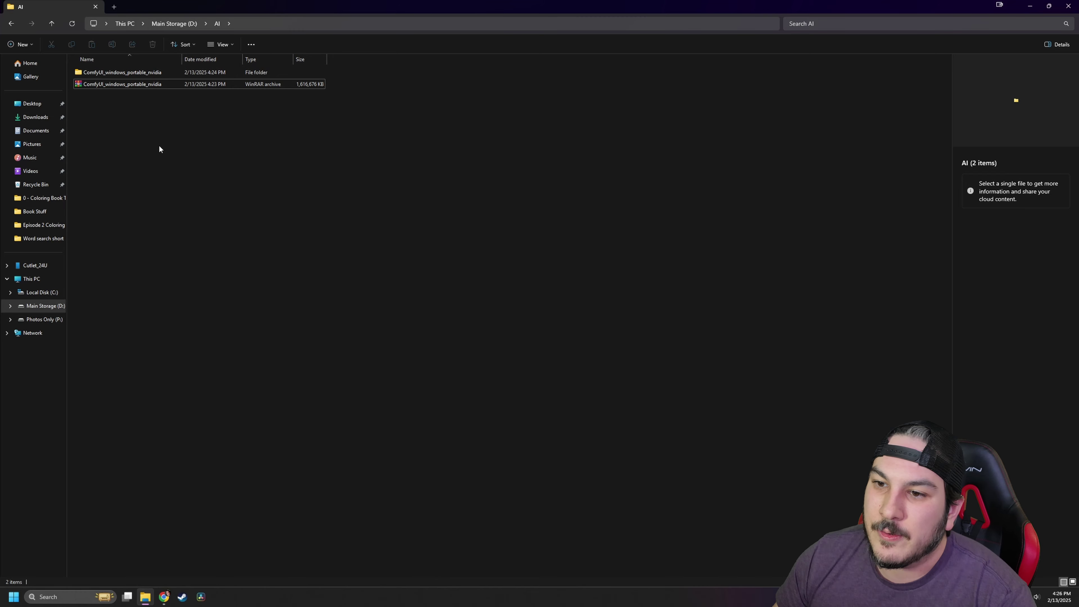
{"action": "double_click", "coordinate": [157, 72]}
{"action": "double_click", "coordinate": [149, 72]}
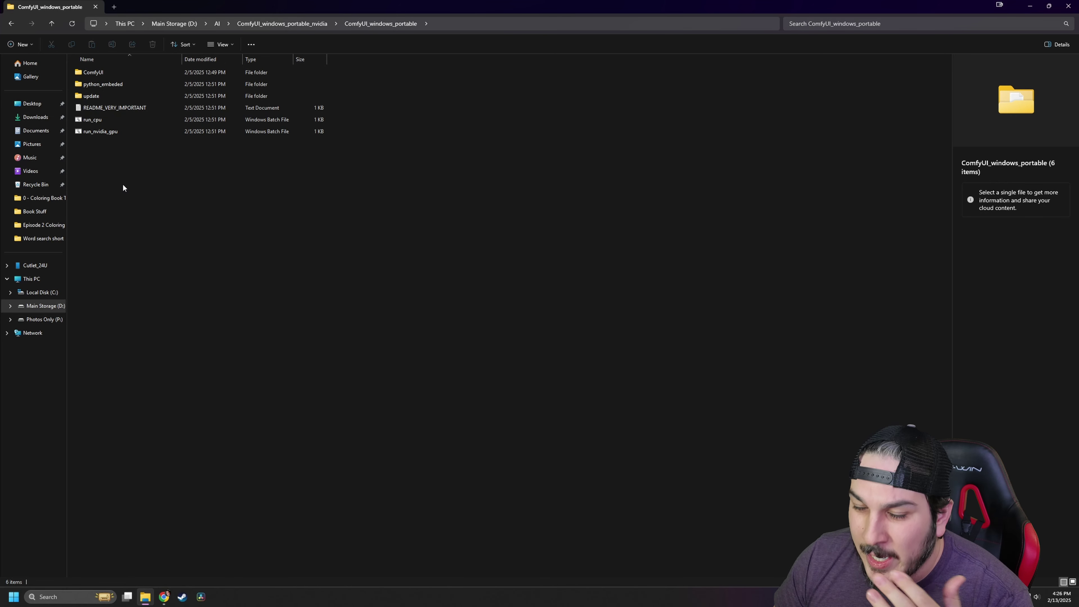
{"action": "double_click", "coordinate": [128, 131]}
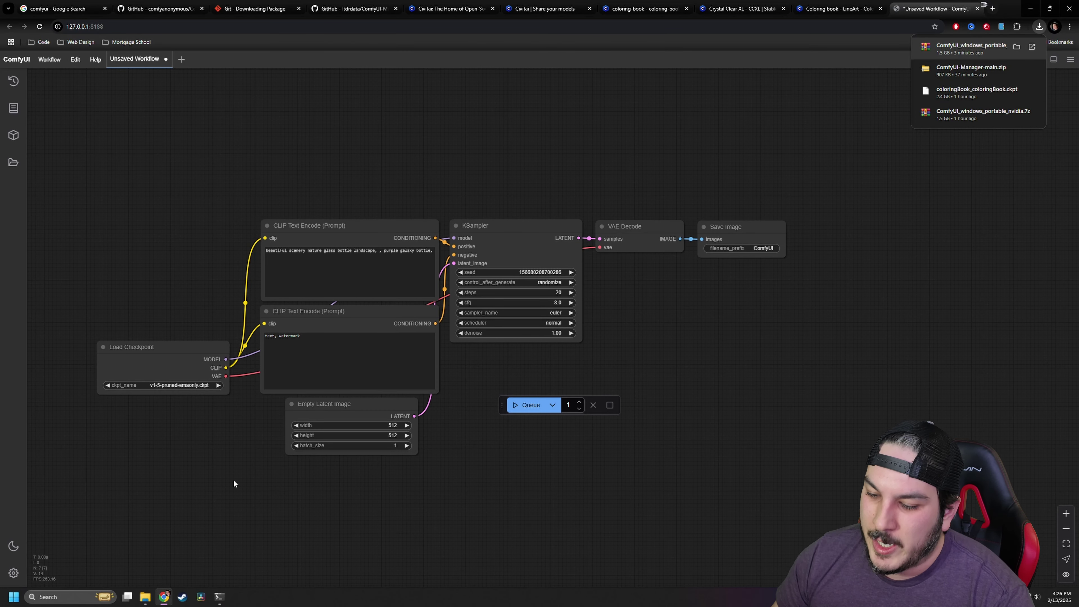
{"action": "mouse_move", "coordinate": [219, 596]}
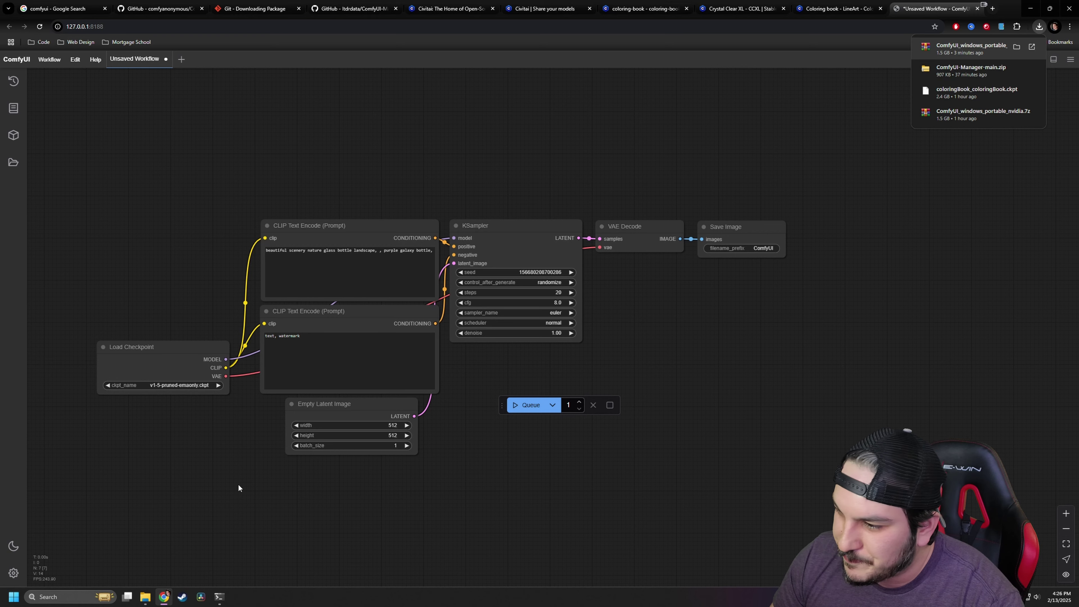
{"action": "left_click_drag", "start_coordinate": [238, 487], "coordinate": [252, 483]}
{"action": "left_click_drag", "start_coordinate": [503, 405], "coordinate": [479, 374]}
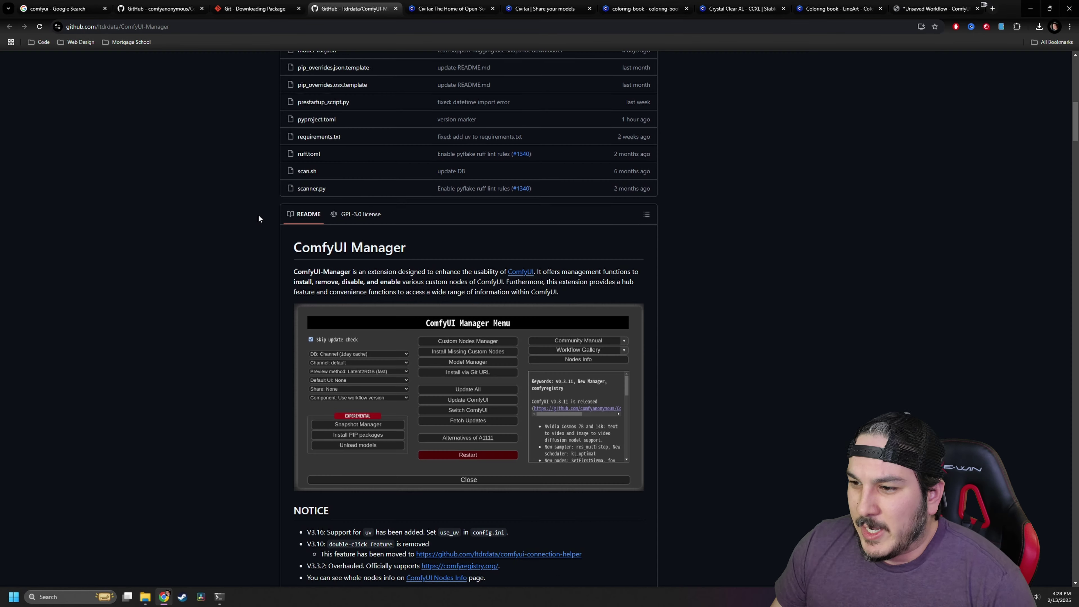
Step: Download the standalone 64-bit Git for Windows setup and start the installer
{"action": "scroll", "coordinate": [258, 214], "scroll_direction": "down", "scroll_amount": 1}
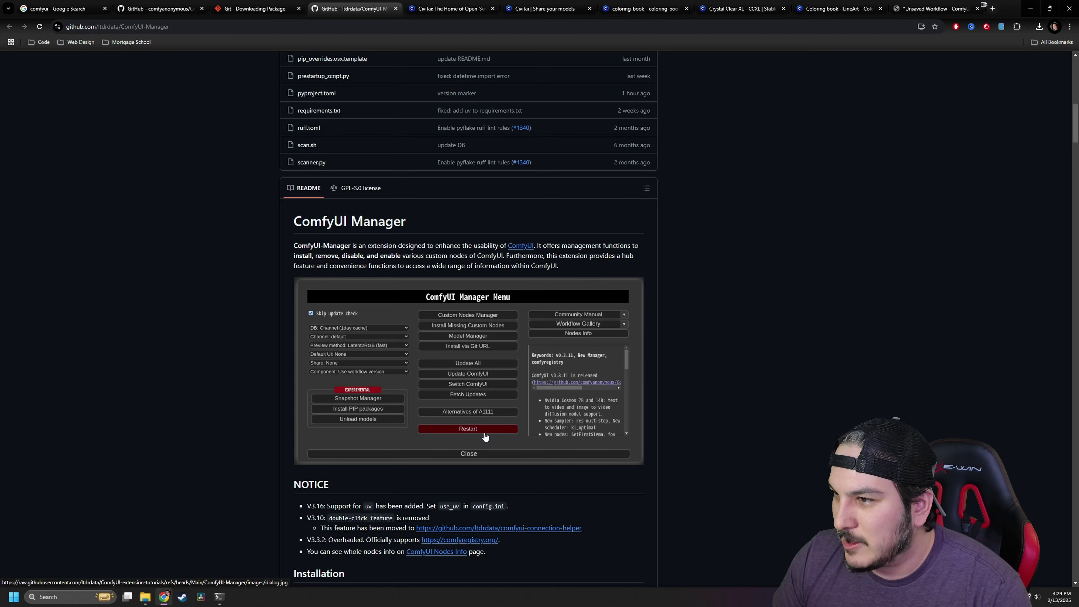
{"action": "scroll", "coordinate": [485, 434], "scroll_direction": "up", "scroll_amount": 15}
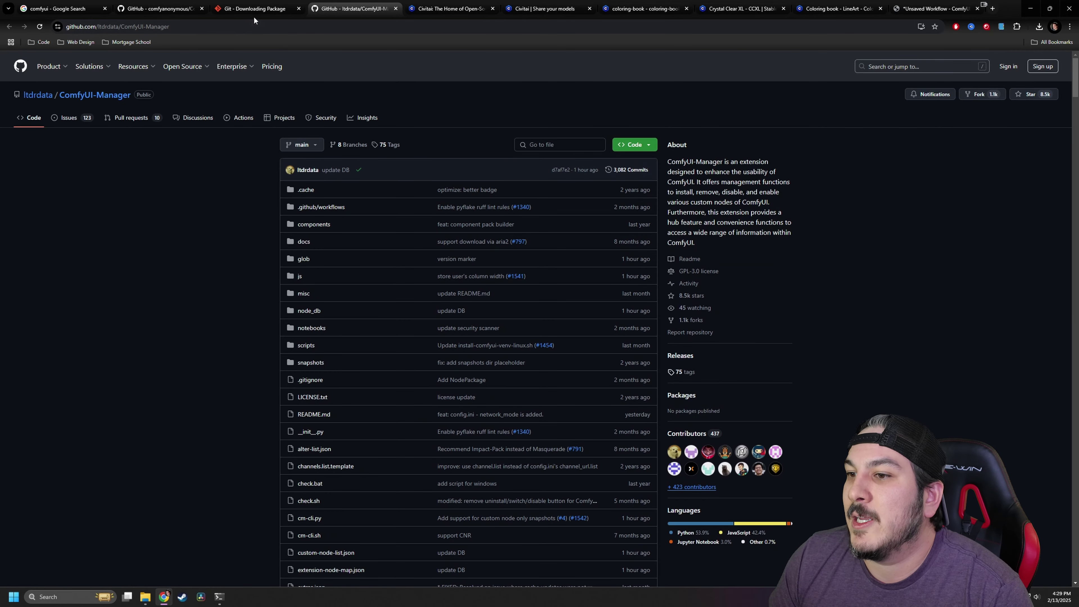
{"action": "left_click", "coordinate": [258, 9]}
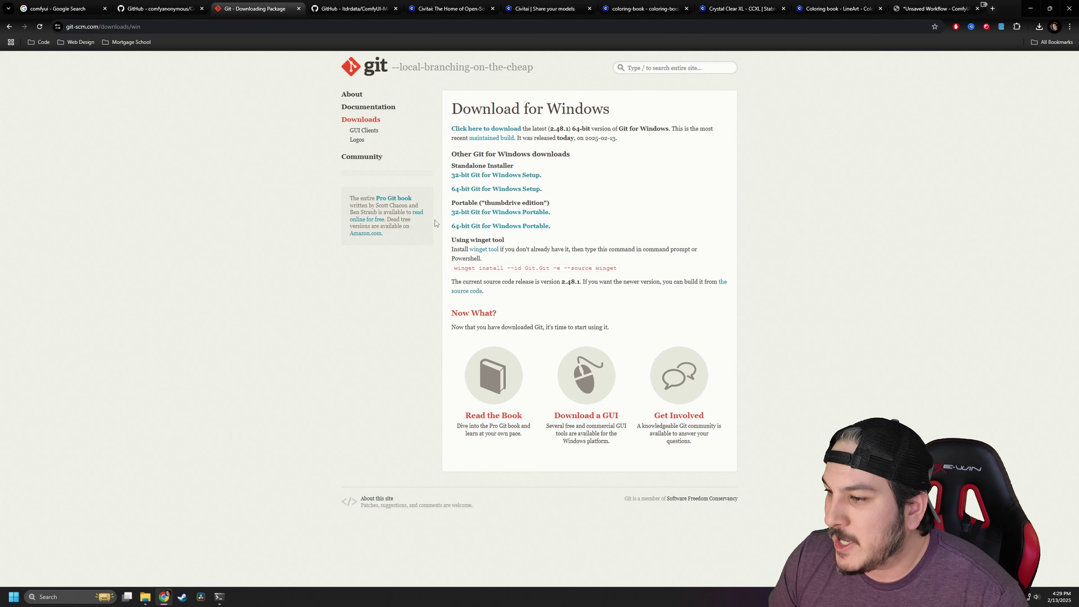
{"action": "left_click", "coordinate": [500, 189]}
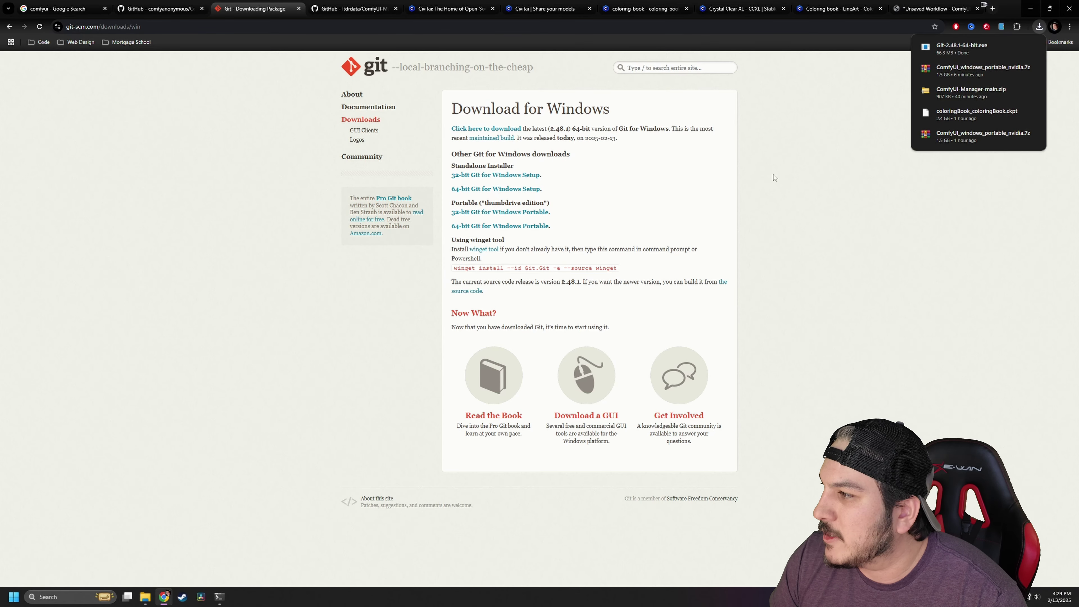
{"action": "left_click", "coordinate": [979, 54]}
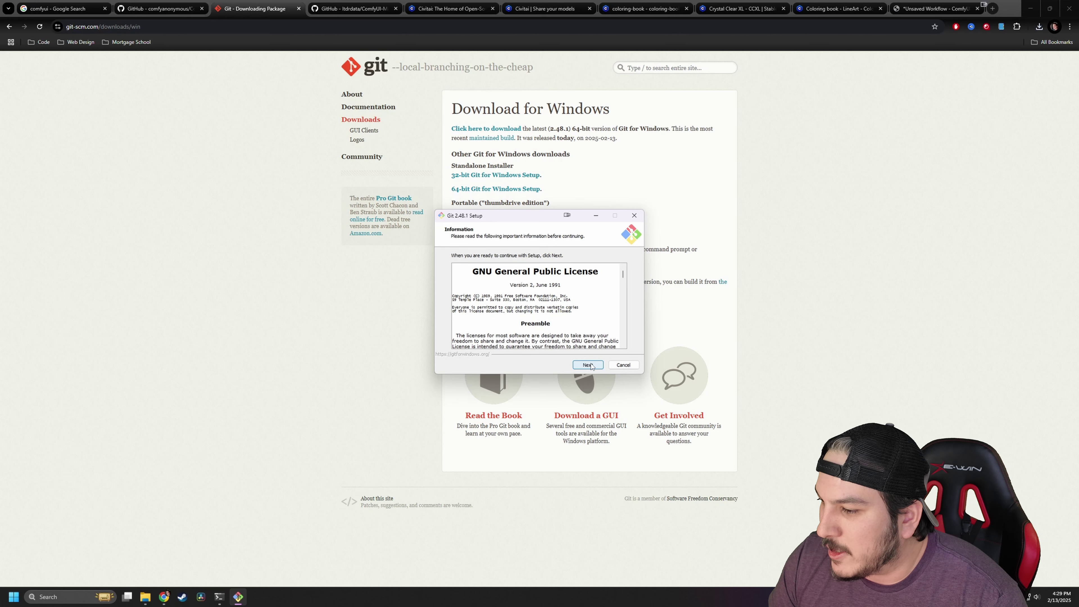
Step: Install Git with the default setup options and finish the wizard without launching Git Bash or viewing the release notes
{"action": "left_click", "coordinate": [588, 365]}
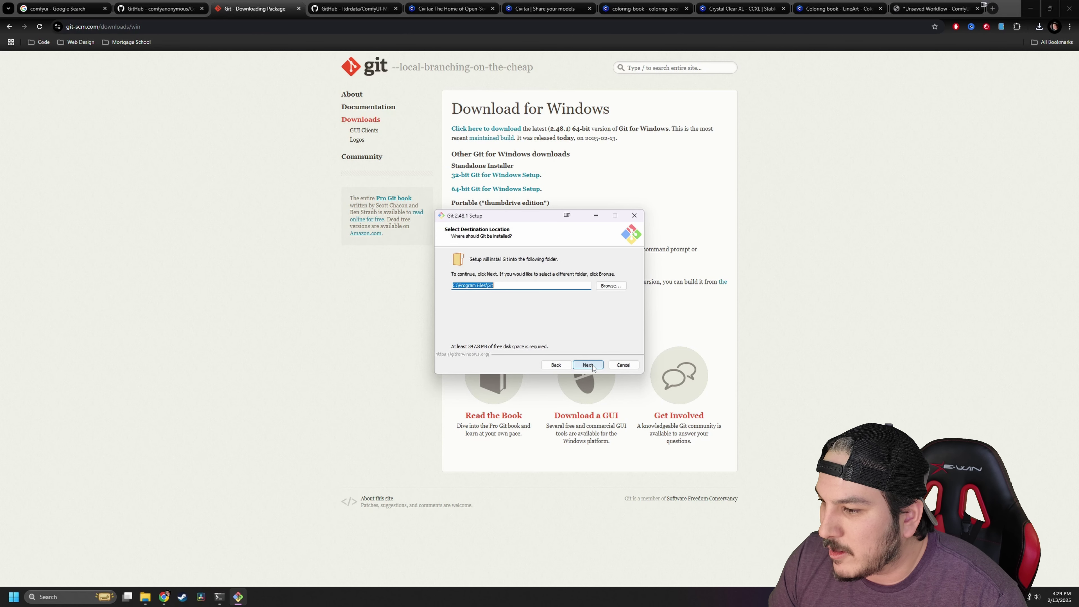
{"action": "left_click", "coordinate": [587, 364]}
{"action": "left_click", "coordinate": [574, 335]}
{"action": "left_click", "coordinate": [590, 366]}
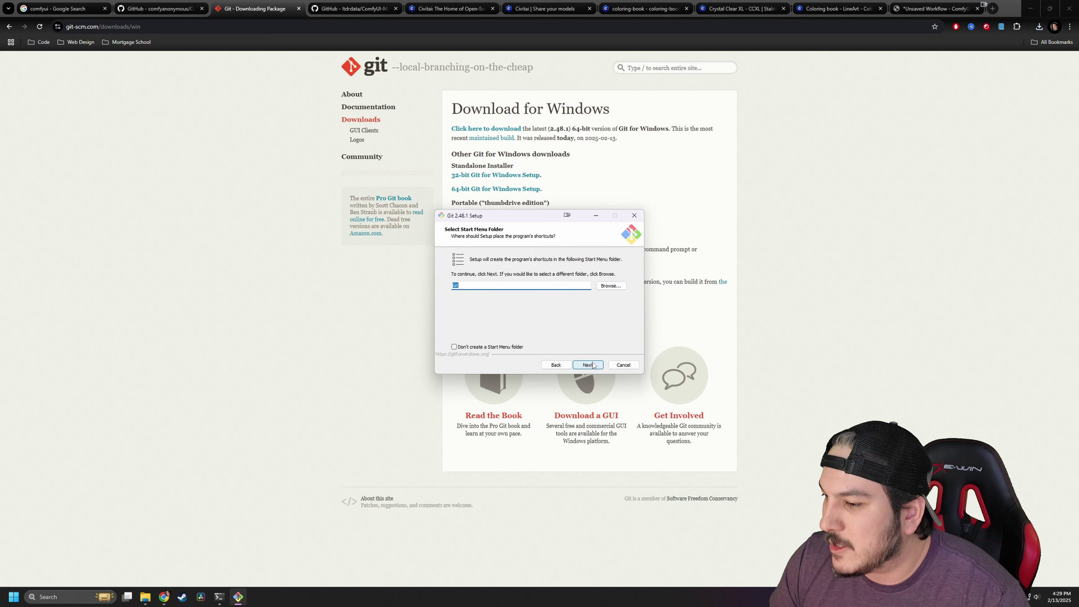
{"action": "left_click", "coordinate": [591, 365]}
{"action": "left_click", "coordinate": [591, 366]}
{"action": "left_click", "coordinate": [593, 367]}
{"action": "left_click", "coordinate": [592, 367]}
{"action": "left_click", "coordinate": [592, 368]}
{"action": "left_click", "coordinate": [592, 367]}
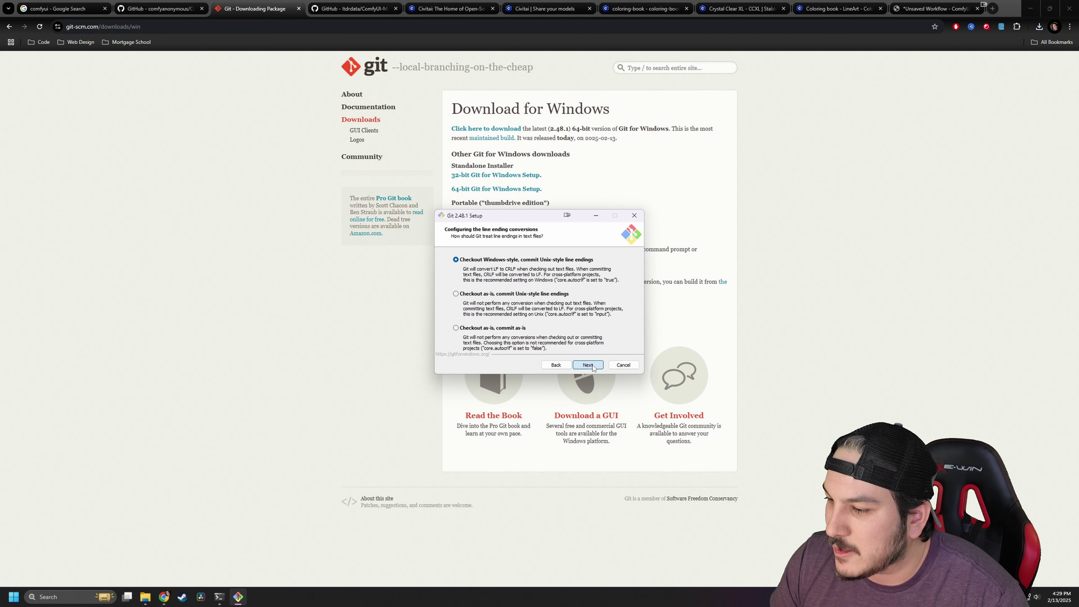
{"action": "left_click", "coordinate": [593, 368]}
{"action": "left_click", "coordinate": [593, 367]}
{"action": "left_click", "coordinate": [593, 368]}
{"action": "left_click", "coordinate": [592, 367]}
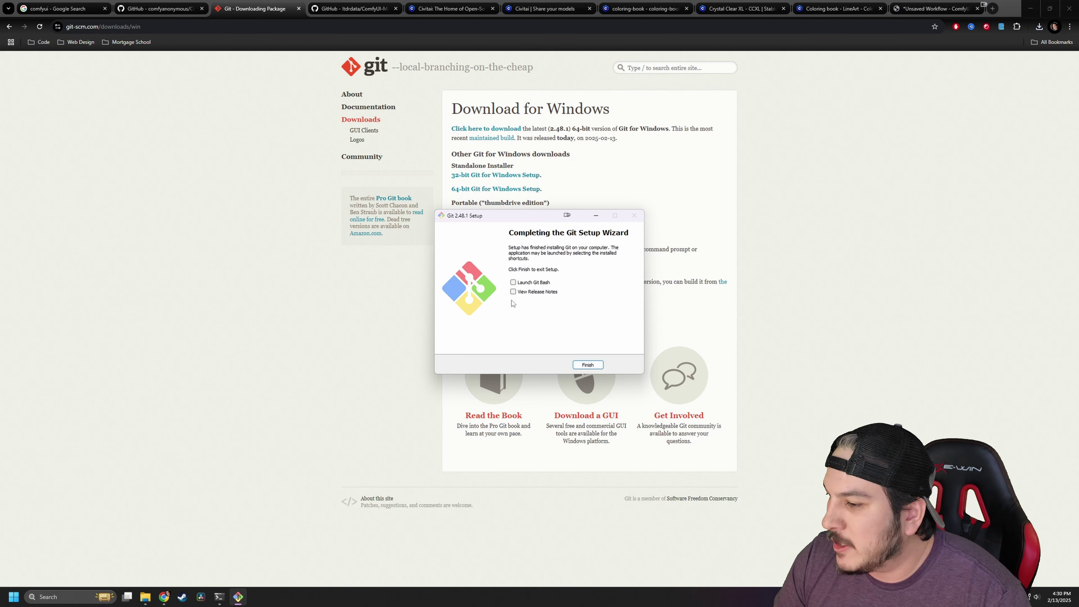
{"action": "left_click", "coordinate": [590, 366]}
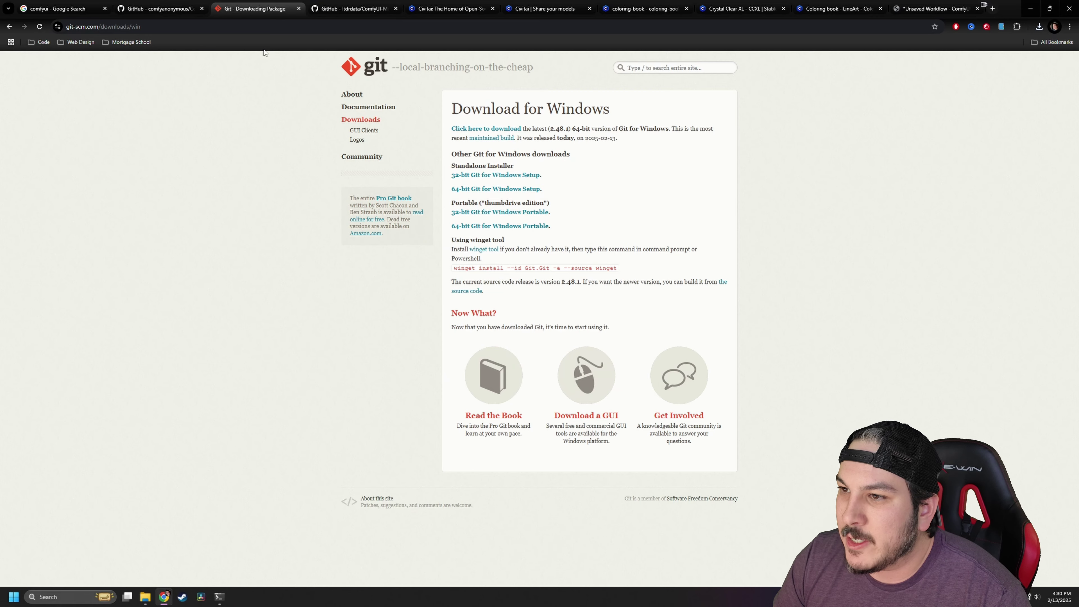
Step: Get the ComfyUI-Manager-main zip from the ComfyUI-Manager GitHub repository and extract it in the Downloads folder
{"action": "left_click", "coordinate": [319, 10]}
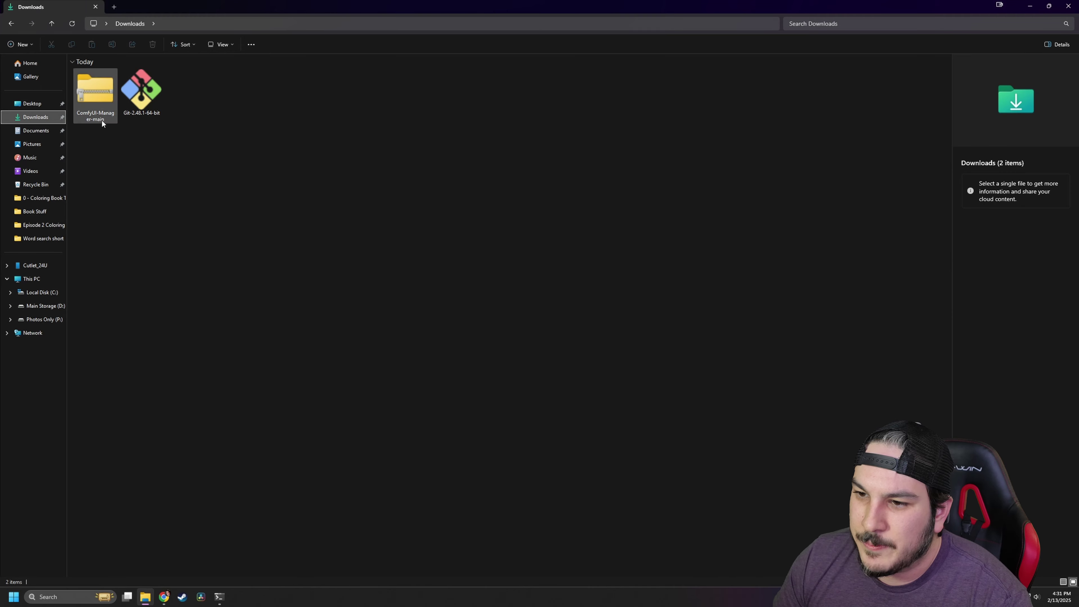
{"action": "left_click", "coordinate": [102, 121]}
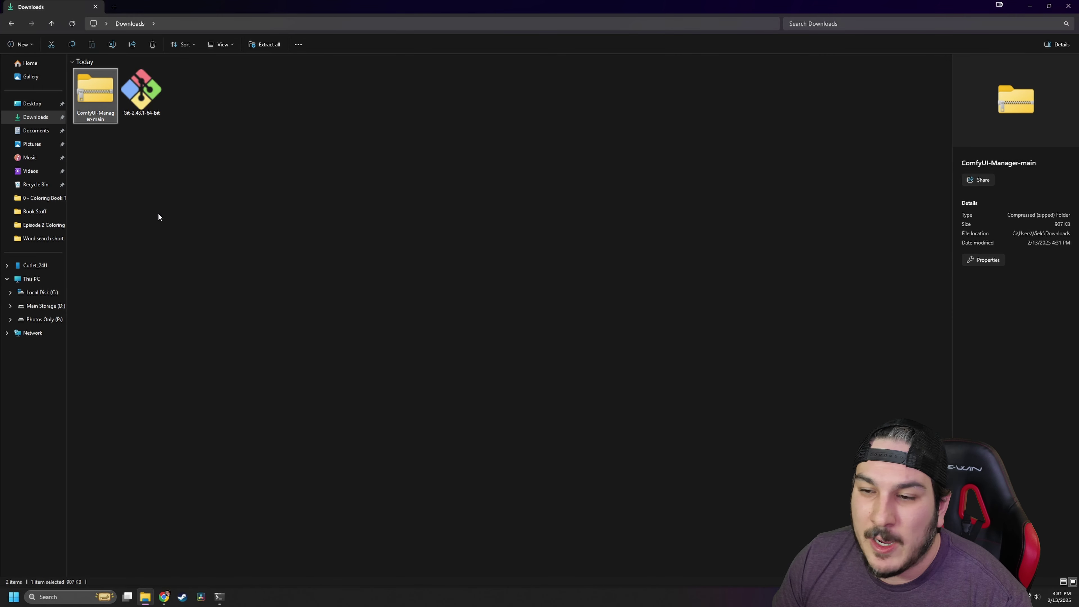
{"action": "right_click", "coordinate": [95, 93]}
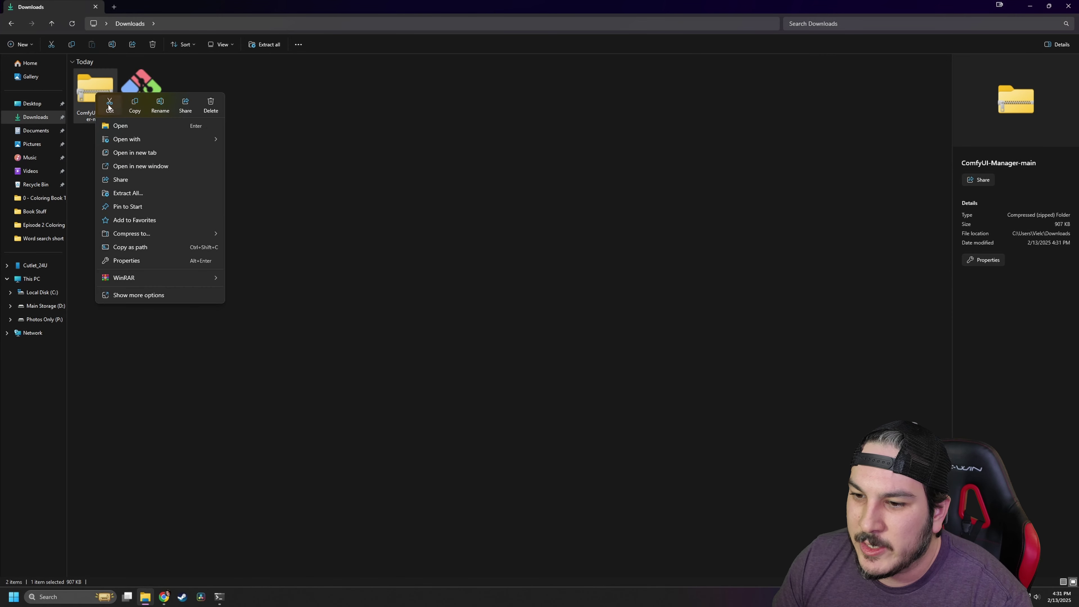
{"action": "left_click", "coordinate": [150, 196]}
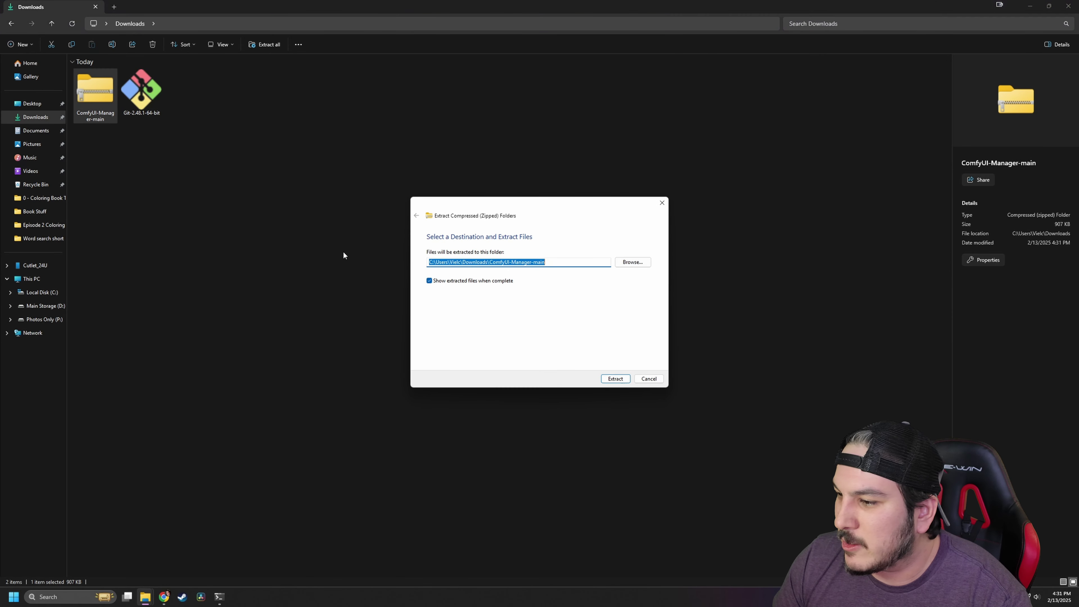
{"action": "left_click", "coordinate": [615, 379]}
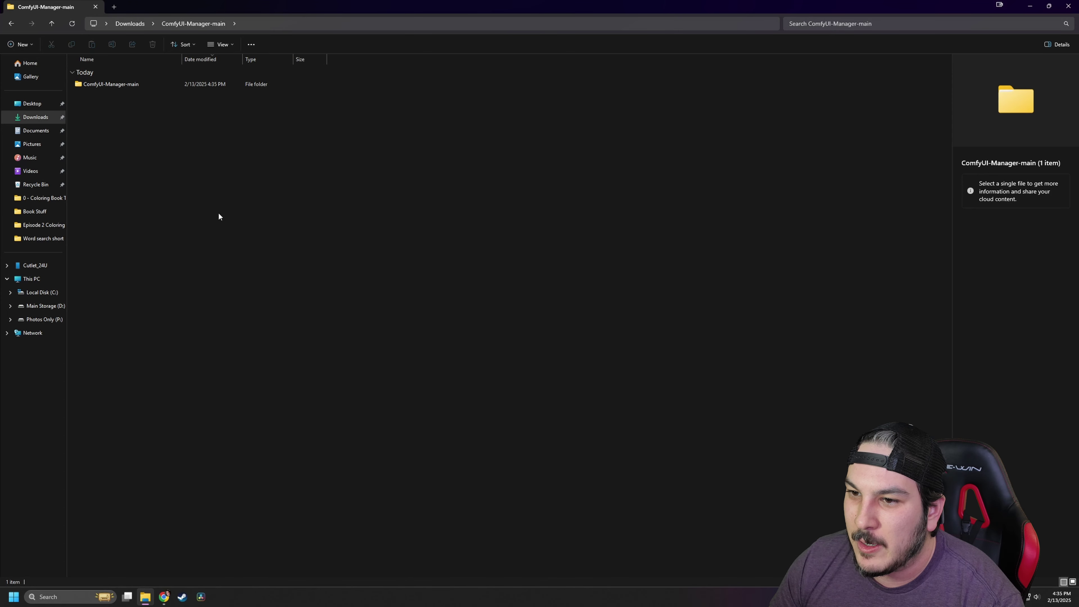
Step: Move the extracted inner ComfyUI-Manager-main folder into the custom_nodes folder of the portable ComfyUI installation on Main Storage (D:)
{"action": "left_click", "coordinate": [124, 84]}
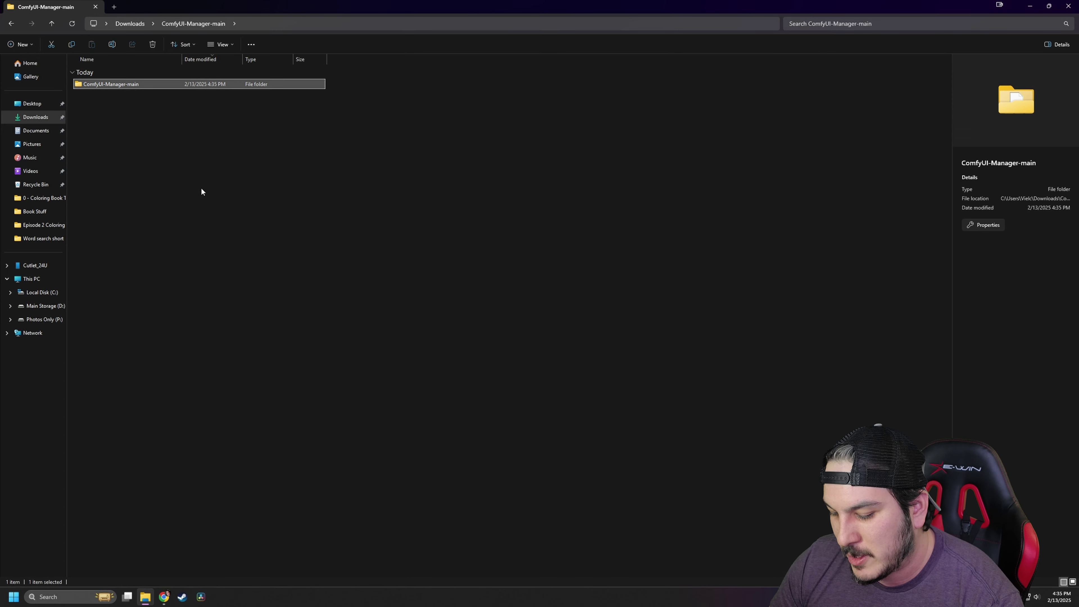
{"action": "key", "text": "ctrl+x"}
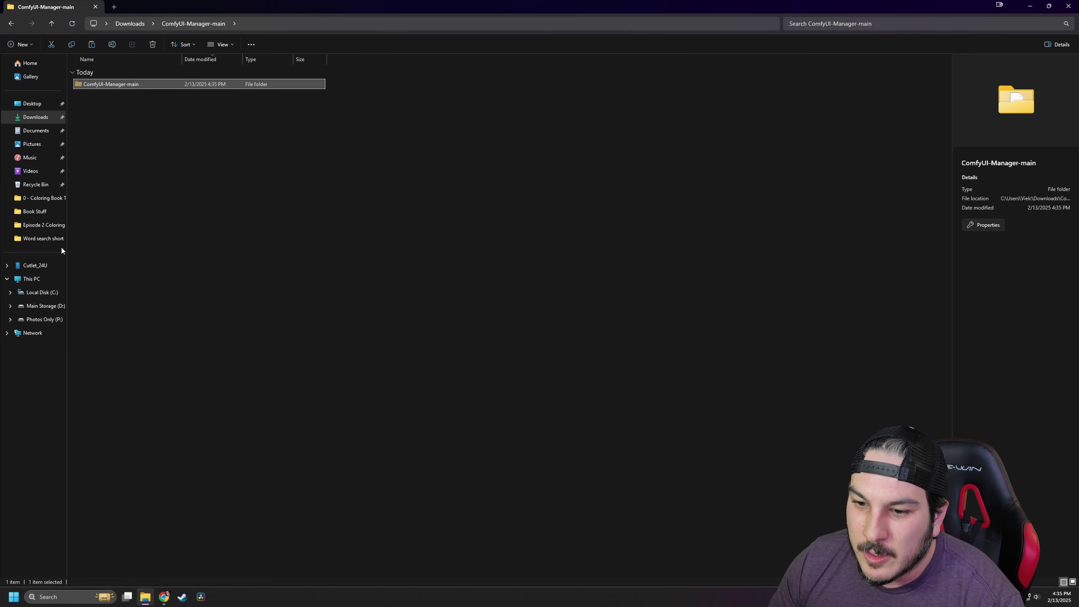
{"action": "left_click", "coordinate": [43, 305]}
{"action": "double_click", "coordinate": [97, 72]}
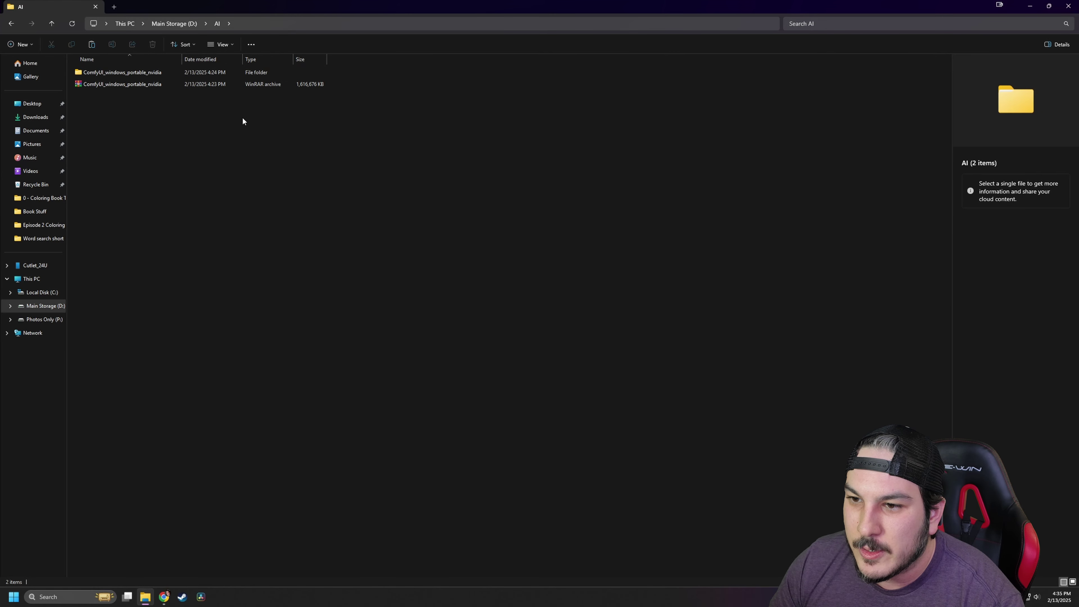
{"action": "left_click", "coordinate": [138, 71]}
{"action": "double_click", "coordinate": [134, 72]}
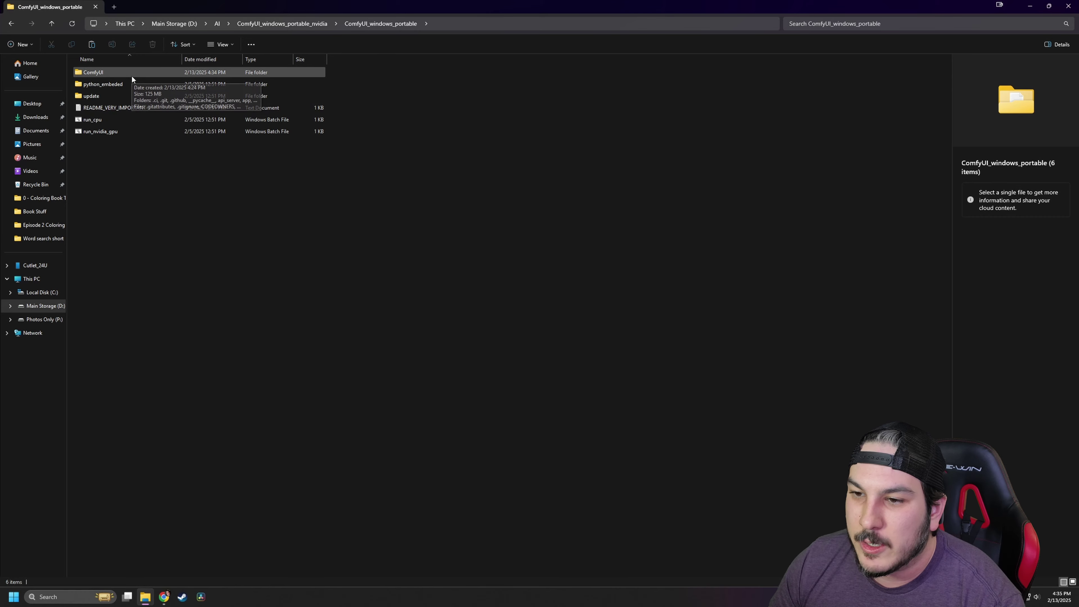
{"action": "double_click", "coordinate": [132, 75]}
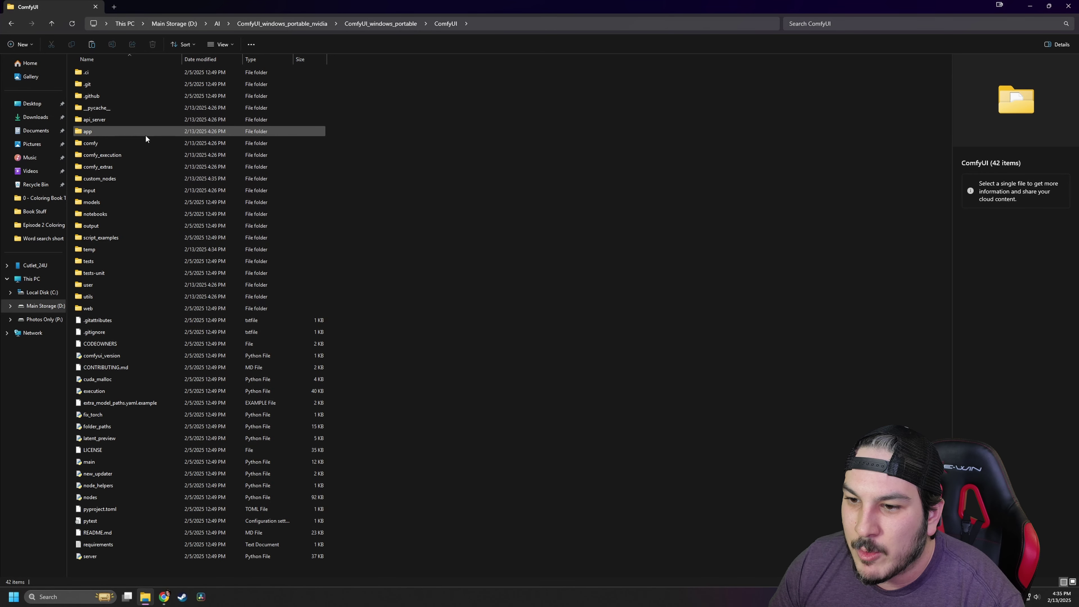
{"action": "double_click", "coordinate": [125, 180]}
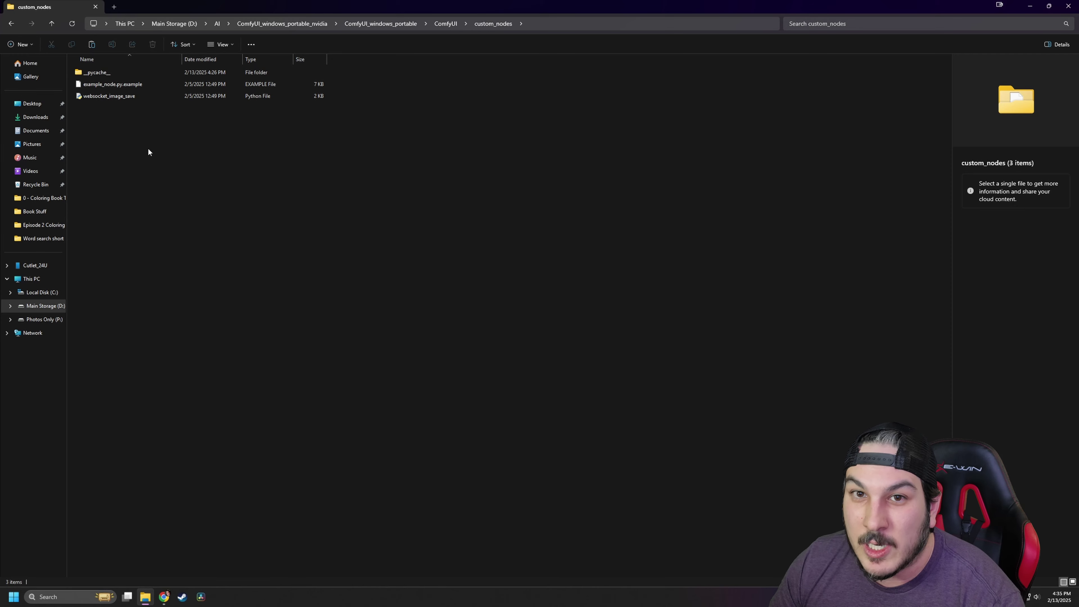
{"action": "key", "text": "ctrl+v"}
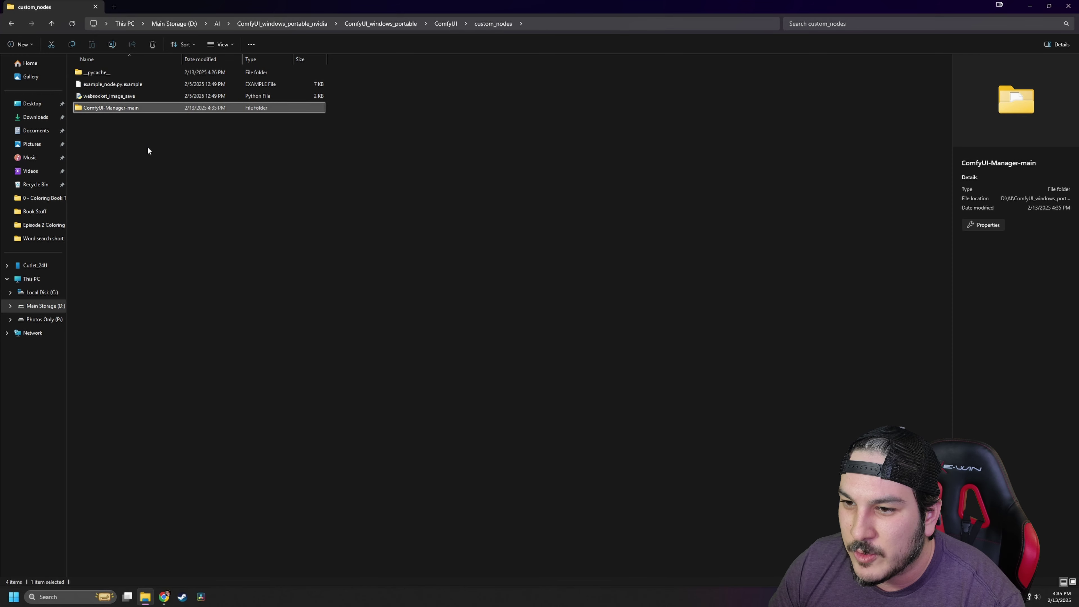
{"action": "left_click", "coordinate": [13, 25]}
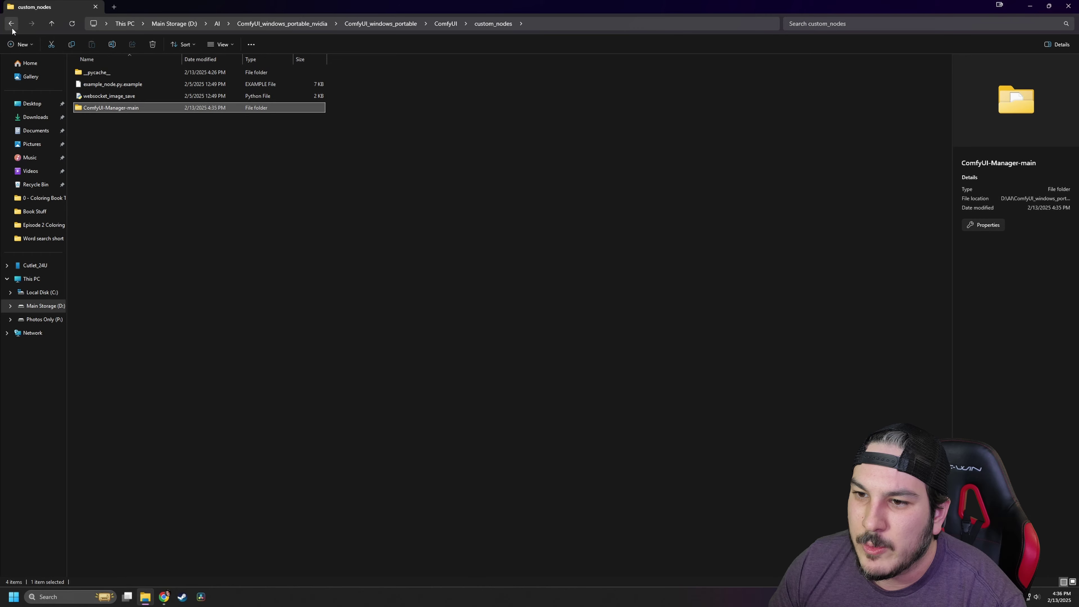
Step: Start ComfyUI with run_nvidia_gpu from the ComfyUI_windows_portable folder and bring its browser page to the front once the server is running
{"action": "left_click", "coordinate": [11, 26]}
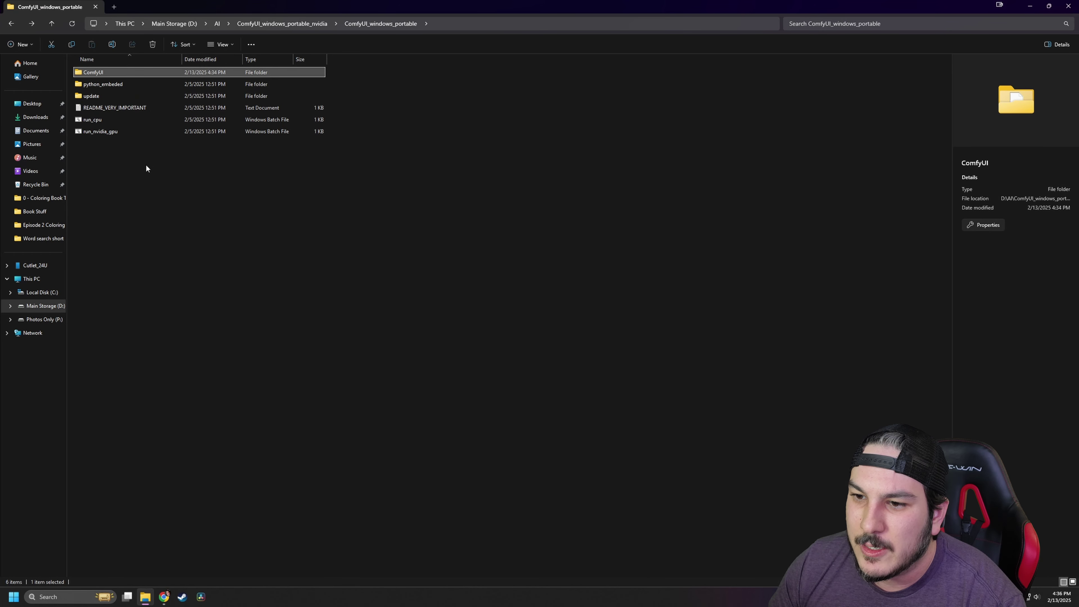
{"action": "double_click", "coordinate": [100, 131]}
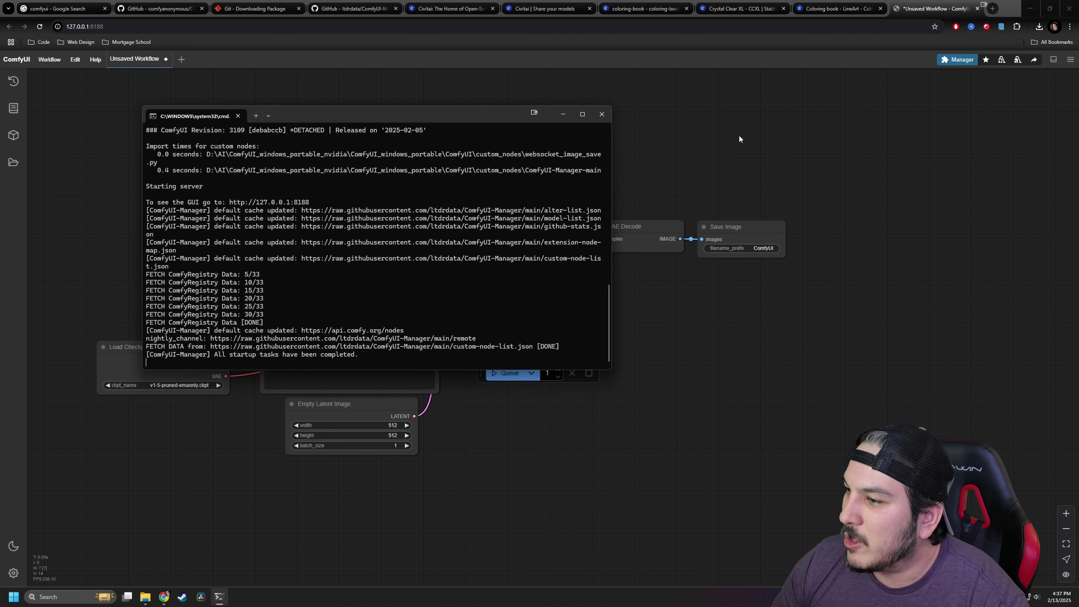
{"action": "left_click", "coordinate": [746, 160]}
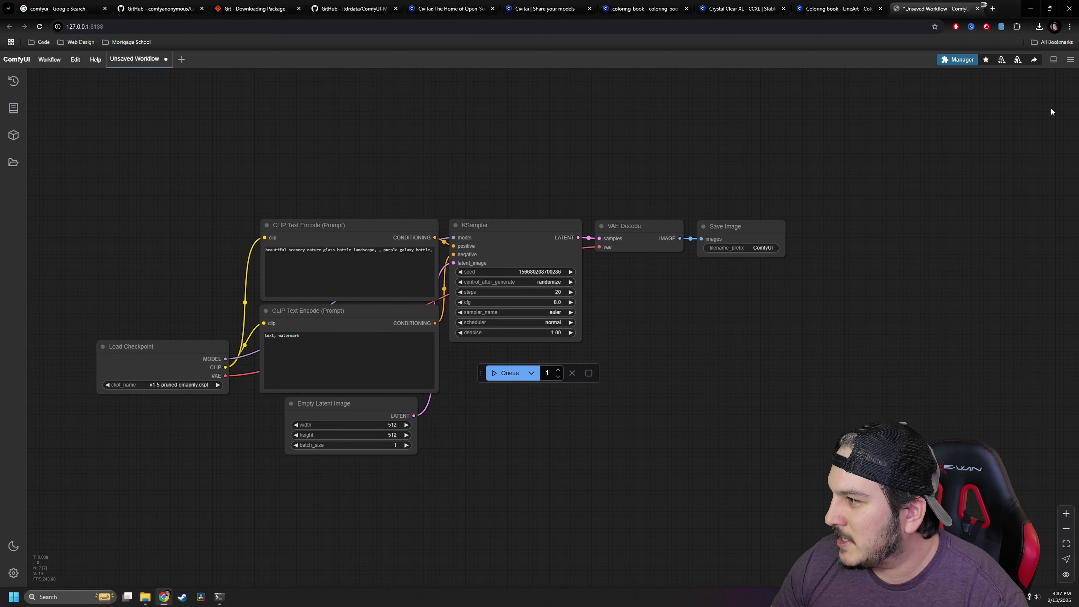
Step: Run Update All from the ComfyUI Manager, moving the queue controls clear of its window, and close the Manager when finished
{"action": "left_click", "coordinate": [958, 61]}
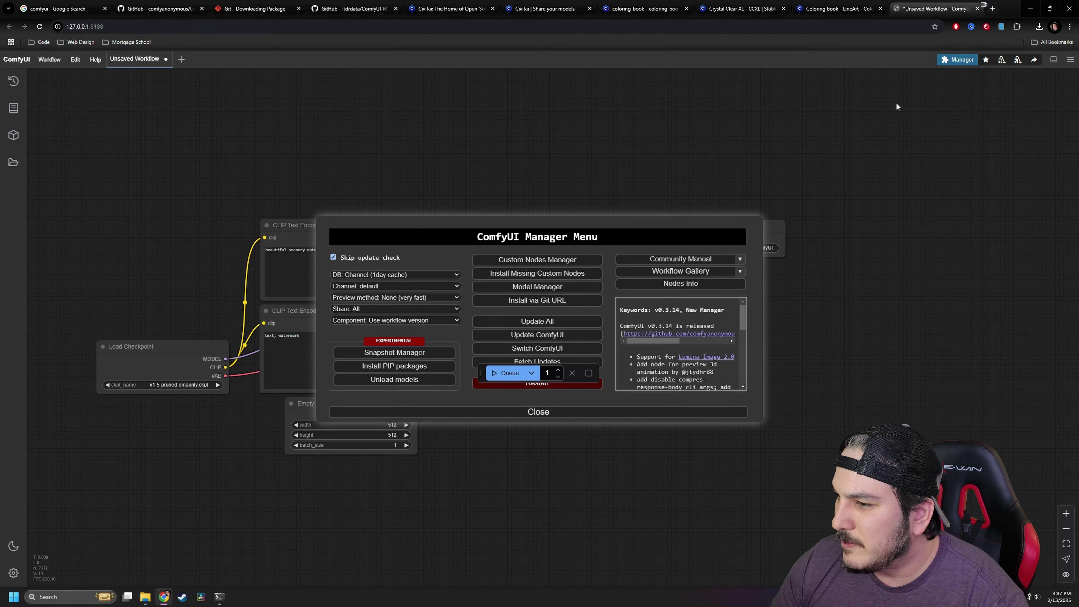
{"action": "left_click_drag", "start_coordinate": [484, 373], "coordinate": [467, 468]}
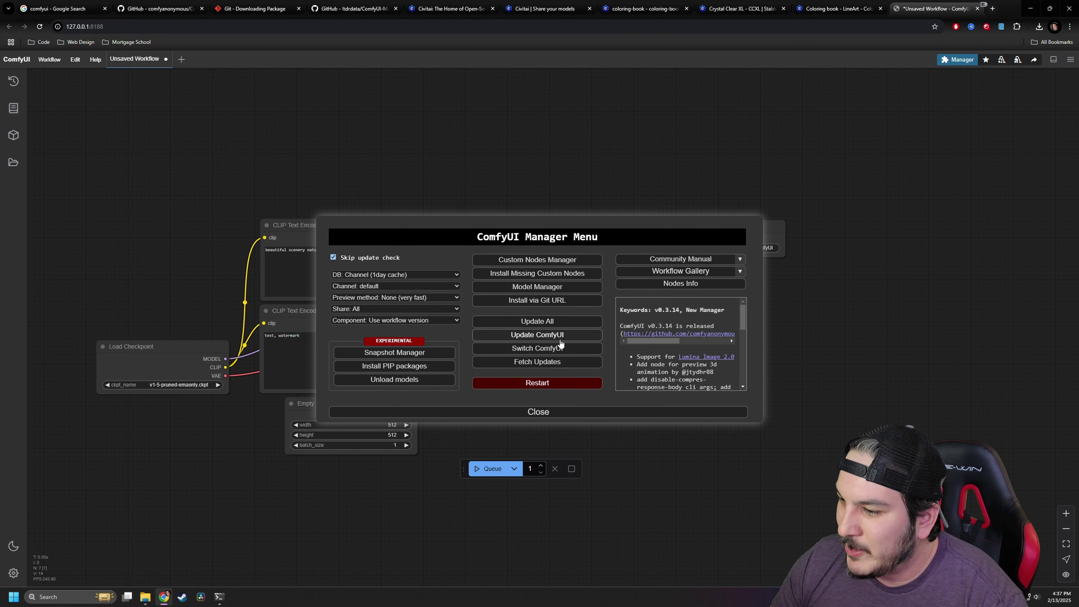
{"action": "left_click", "coordinate": [548, 323]}
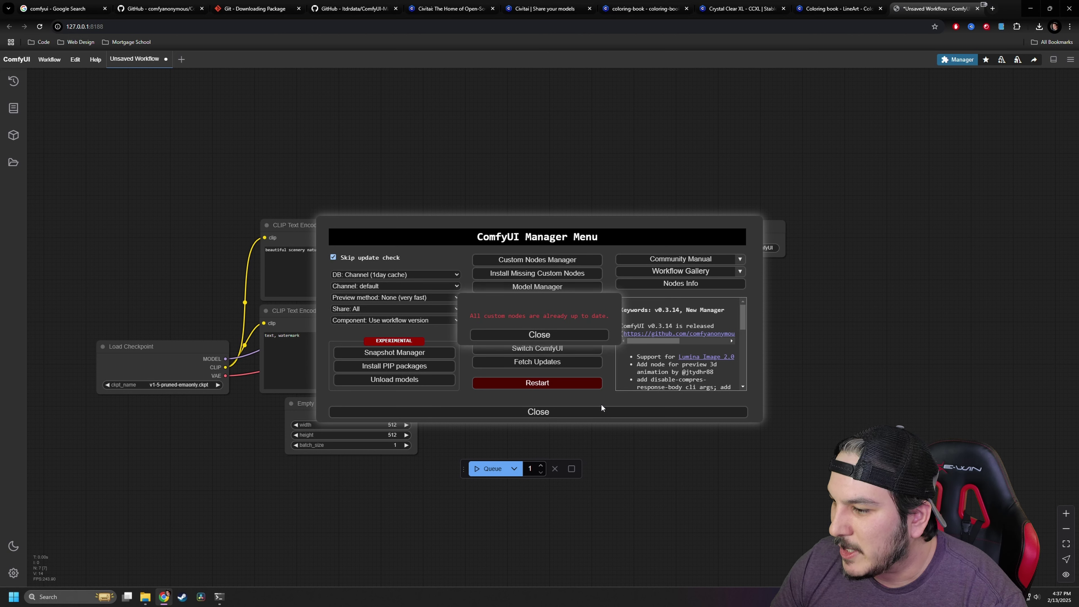
{"action": "left_click", "coordinate": [585, 339]}
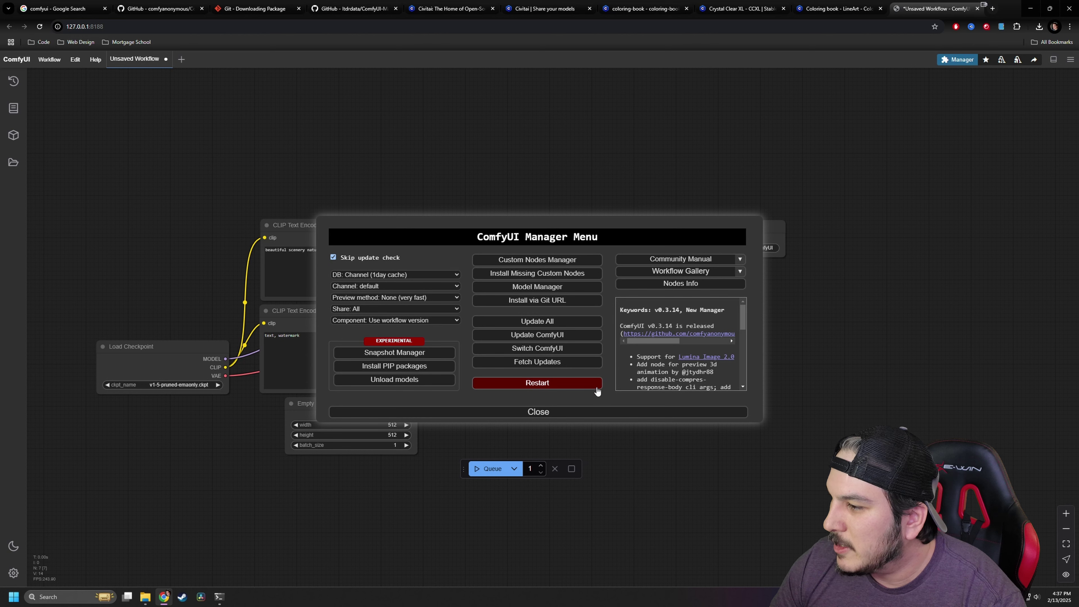
{"action": "key", "text": "Escape"}
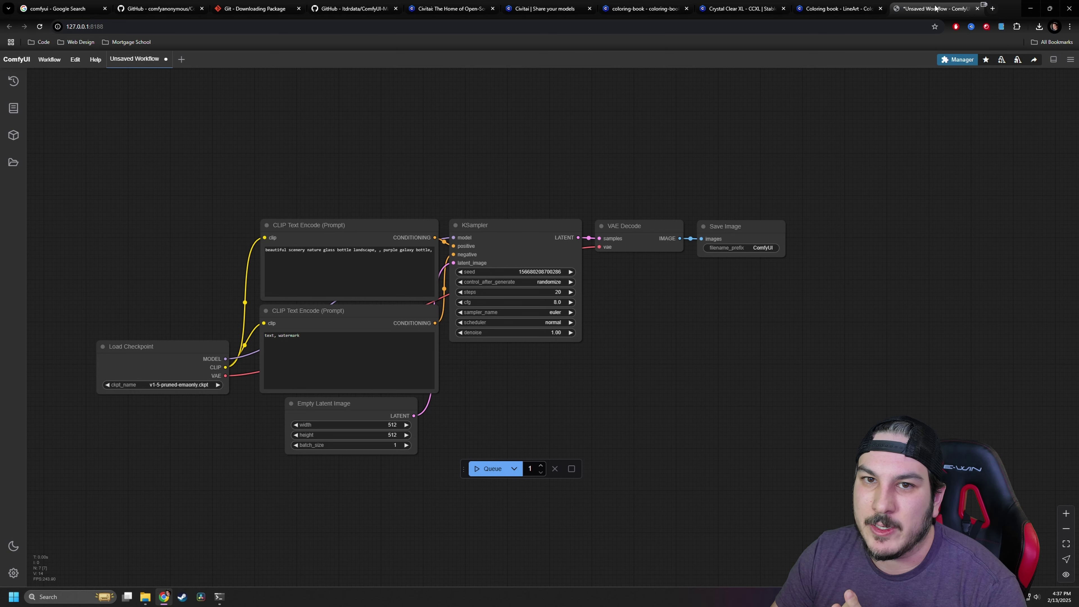
Step: Spread the default workflow's nodes apart, with the prompt nodes between Load Checkpoint and KSampler and the queue controls beneath KSampler
{"action": "left_click_drag", "start_coordinate": [464, 468], "coordinate": [470, 383]}
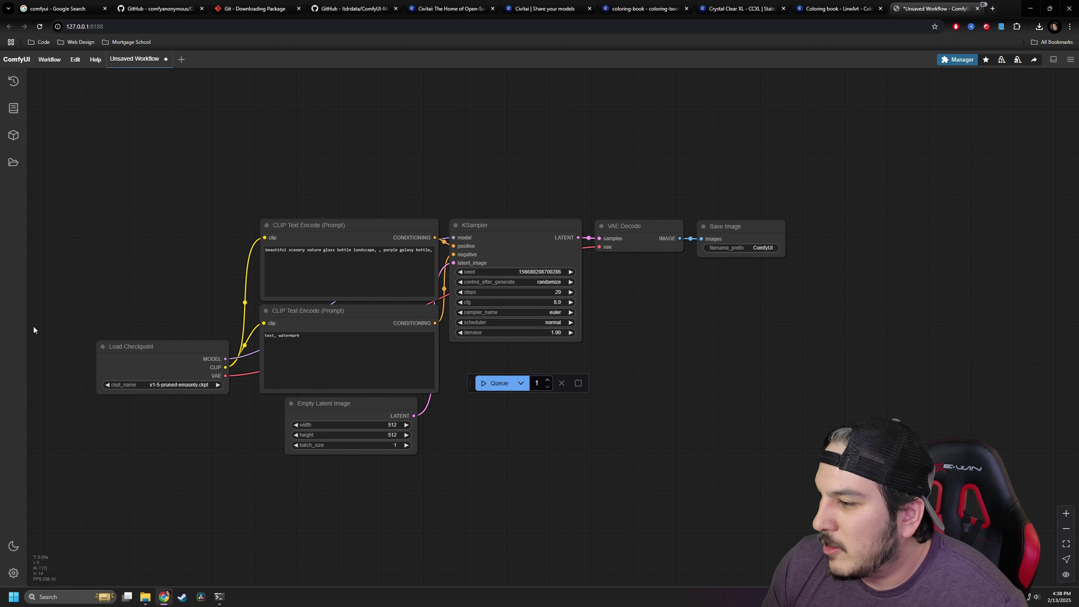
{"action": "left_click_drag", "start_coordinate": [735, 226], "coordinate": [793, 229]}
{"action": "left_click_drag", "start_coordinate": [637, 226], "coordinate": [672, 227]}
{"action": "left_click_drag", "start_coordinate": [534, 233], "coordinate": [570, 224]}
{"action": "left_click_drag", "start_coordinate": [355, 229], "coordinate": [366, 153]}
{"action": "left_click_drag", "start_coordinate": [343, 316], "coordinate": [359, 268]}
{"action": "left_click_drag", "start_coordinate": [164, 352], "coordinate": [116, 261]}
{"action": "left_click_drag", "start_coordinate": [340, 262], "coordinate": [314, 290]}
{"action": "left_click_drag", "start_coordinate": [361, 148], "coordinate": [338, 151]}
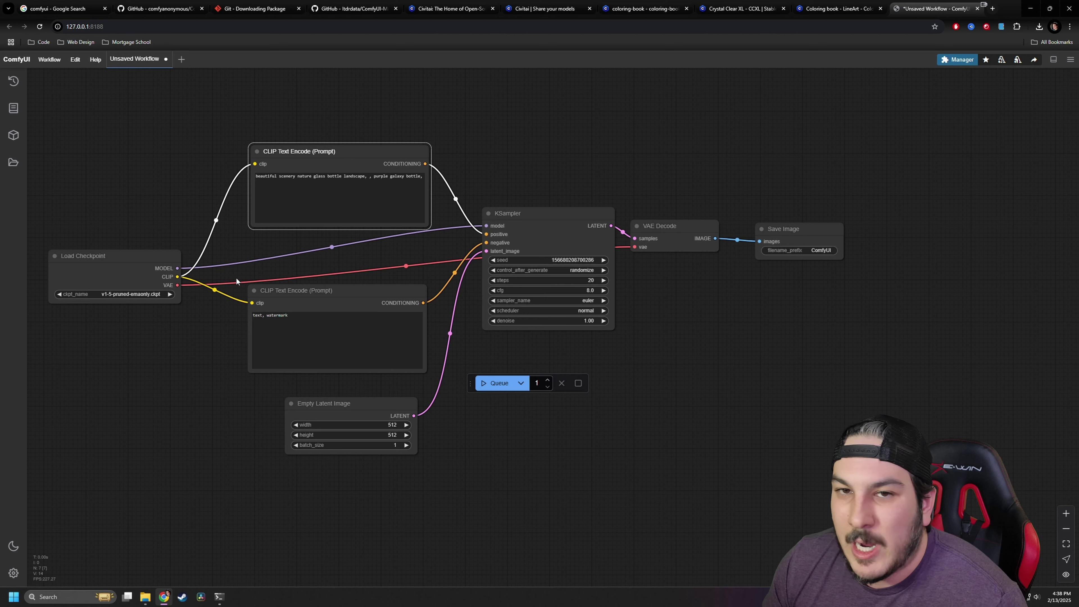
{"action": "left_click", "coordinate": [388, 221]}
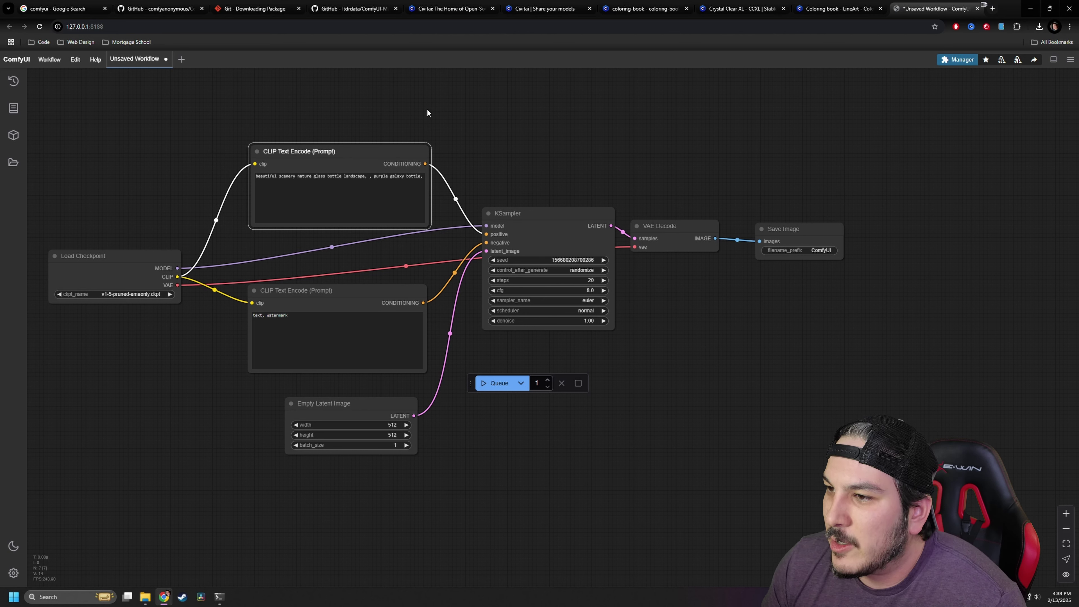
Step: On Civitai, examine the Coloring book - LineArt LoRA from the coloring book results and its suggested Crystal Clear XL checkpoint
{"action": "left_click", "coordinate": [457, 10]}
{"action": "left_click", "coordinate": [546, 8]}
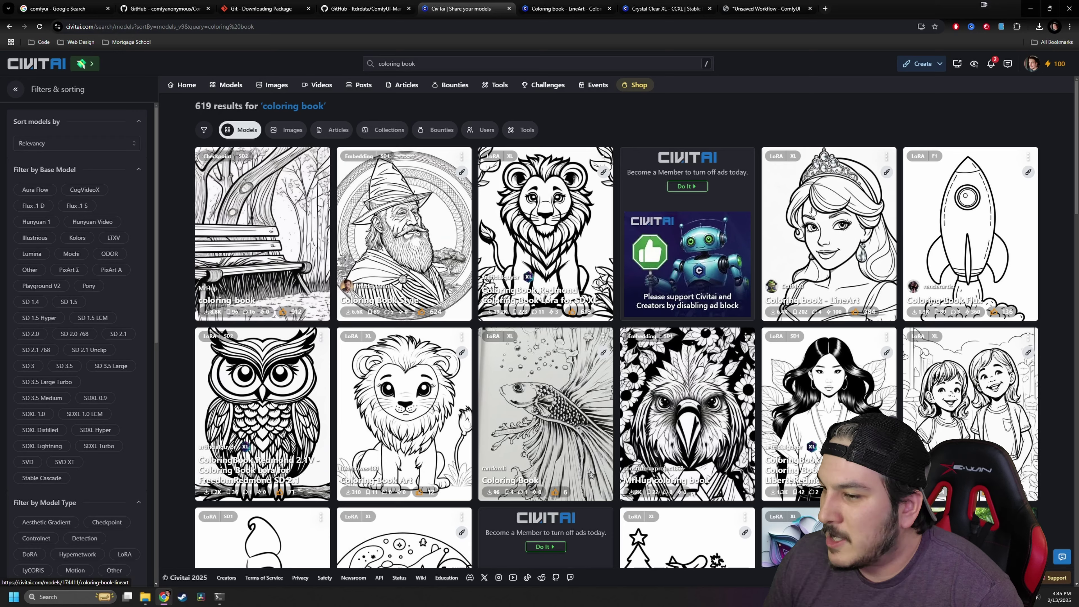
{"action": "left_click", "coordinate": [812, 217]}
{"action": "scroll", "coordinate": [212, 293], "scroll_direction": "down", "scroll_amount": 1}
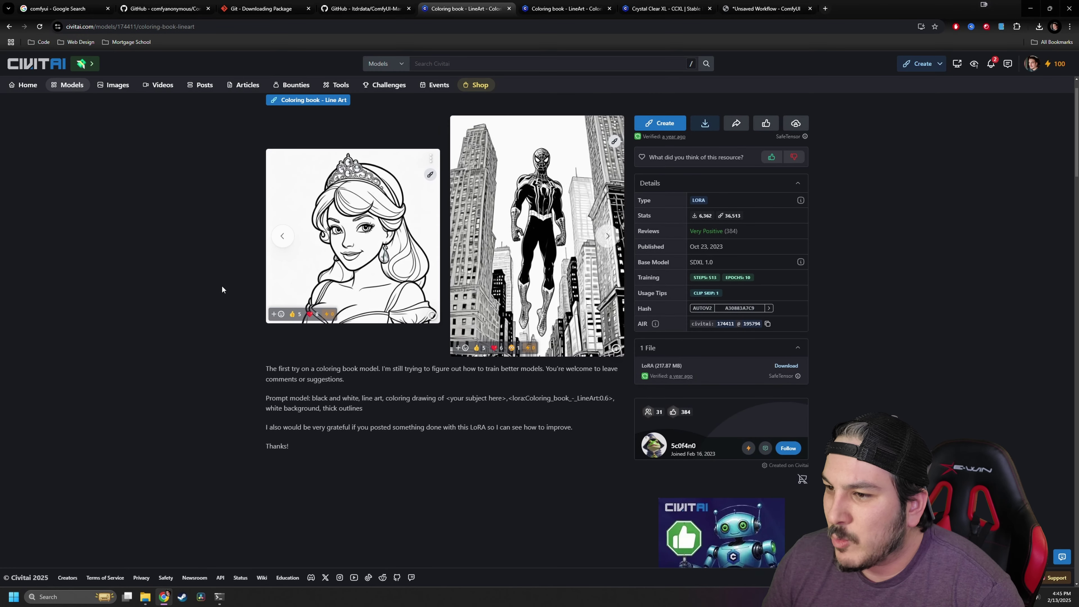
{"action": "scroll", "coordinate": [238, 293], "scroll_direction": "up", "scroll_amount": 1}
{"action": "scroll", "coordinate": [318, 298], "scroll_direction": "down", "scroll_amount": 10}
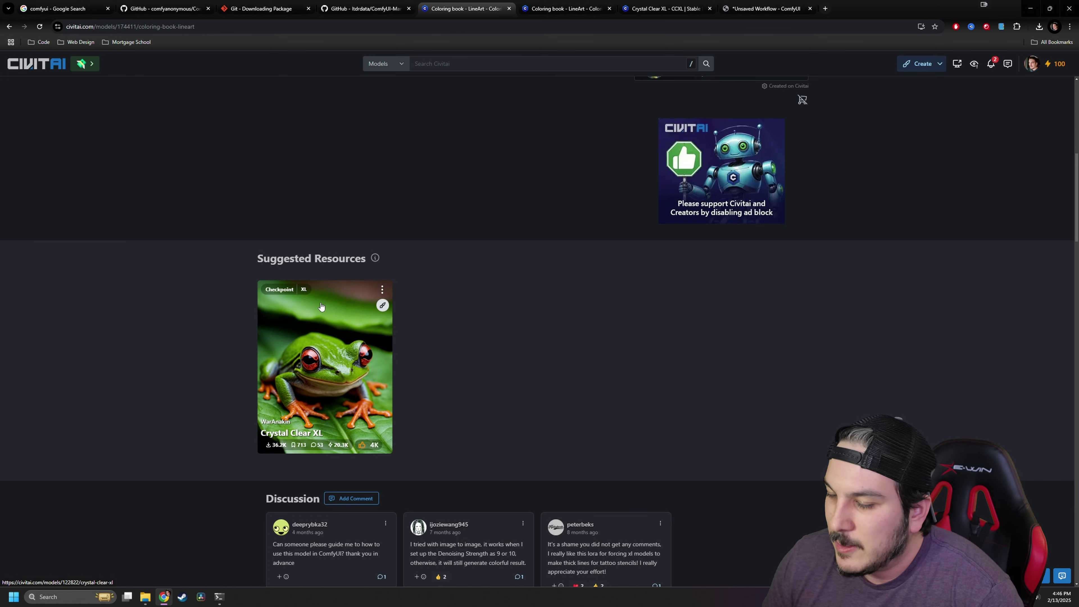
{"action": "left_click", "coordinate": [323, 349]}
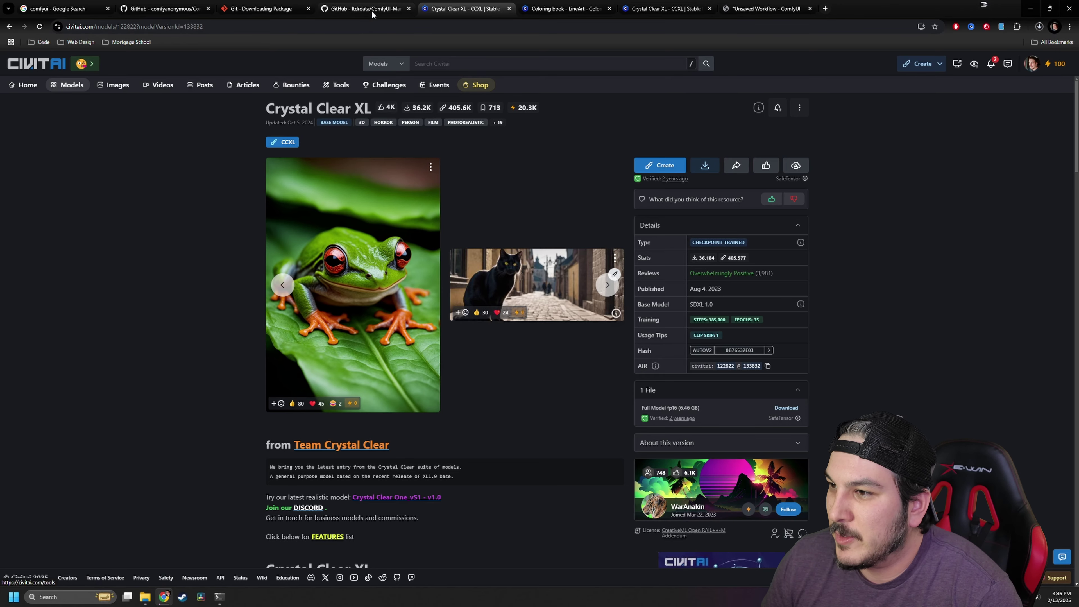
Step: Return to the Civitai coloring book results and look through the base model and model type filters
{"action": "key", "text": "alt+Left"}
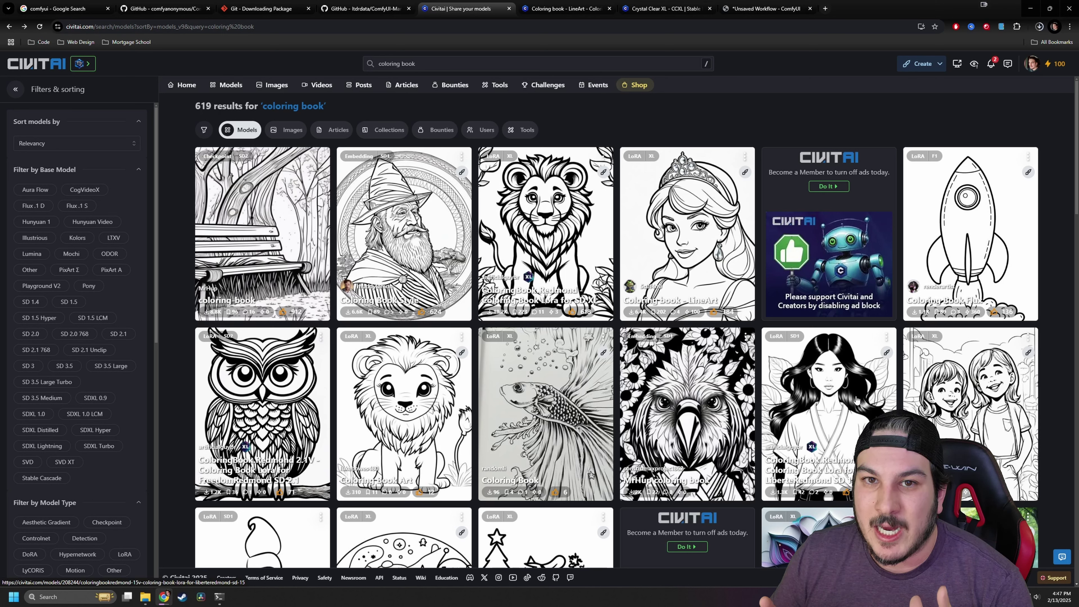
{"action": "scroll", "coordinate": [35, 255], "scroll_direction": "down", "scroll_amount": 2}
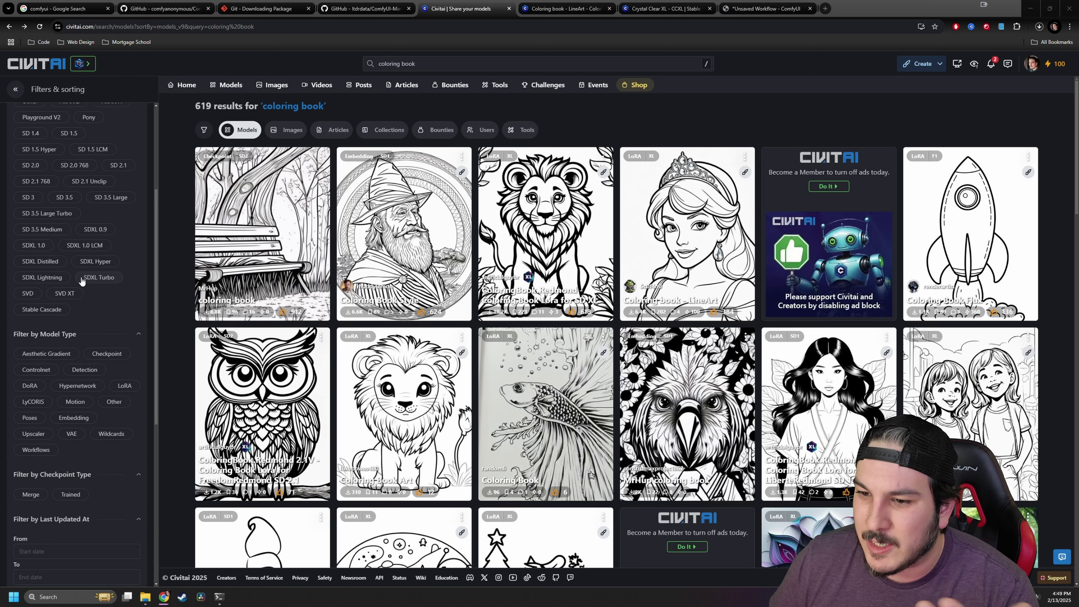
{"action": "scroll", "coordinate": [80, 277], "scroll_direction": "up", "scroll_amount": 1}
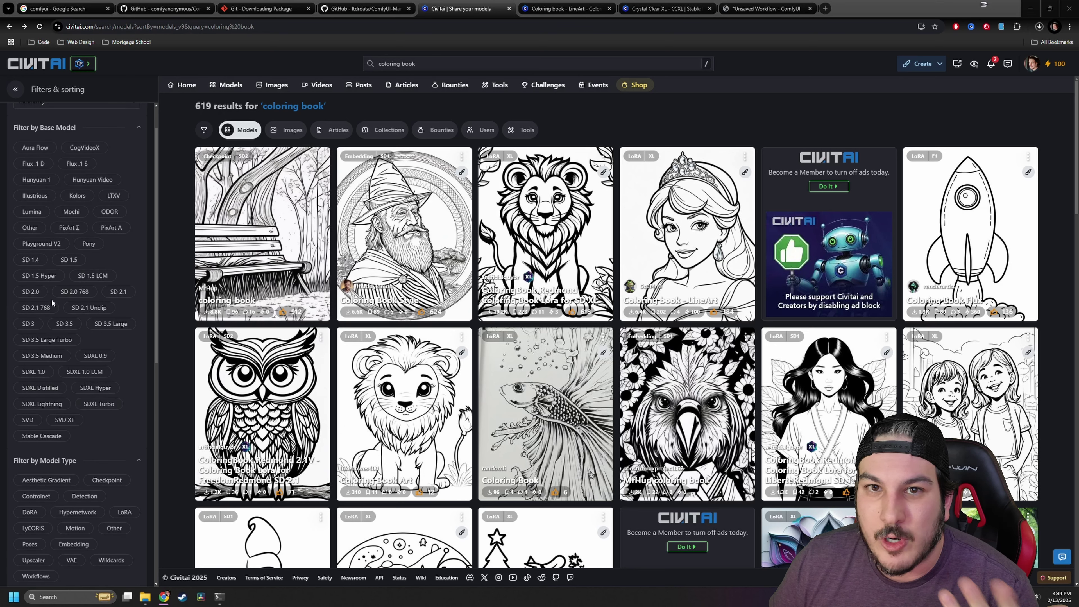
{"action": "scroll", "coordinate": [64, 301], "scroll_direction": "up", "scroll_amount": 1}
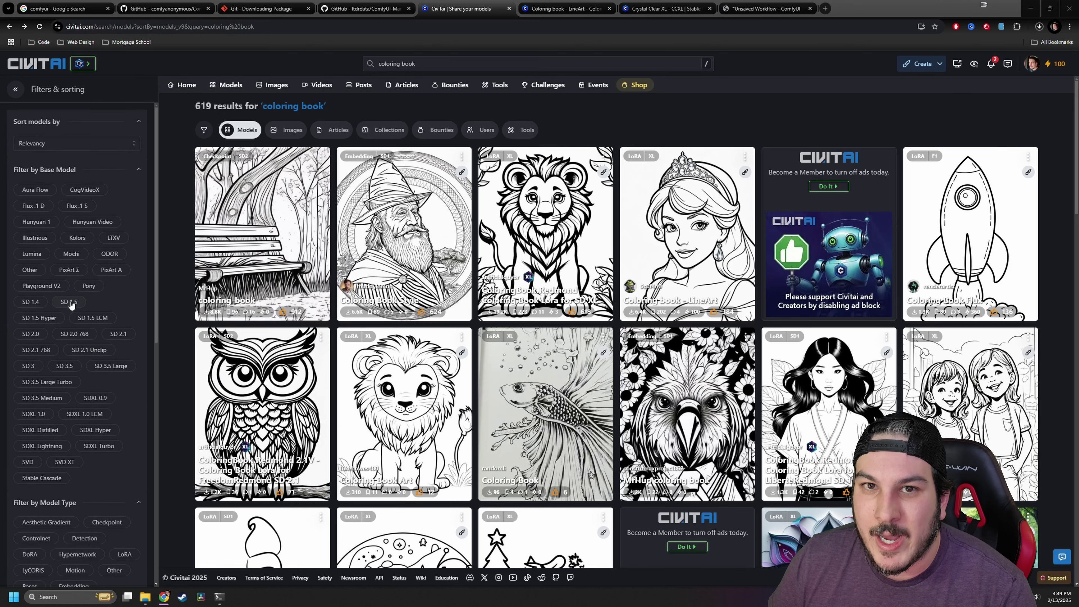
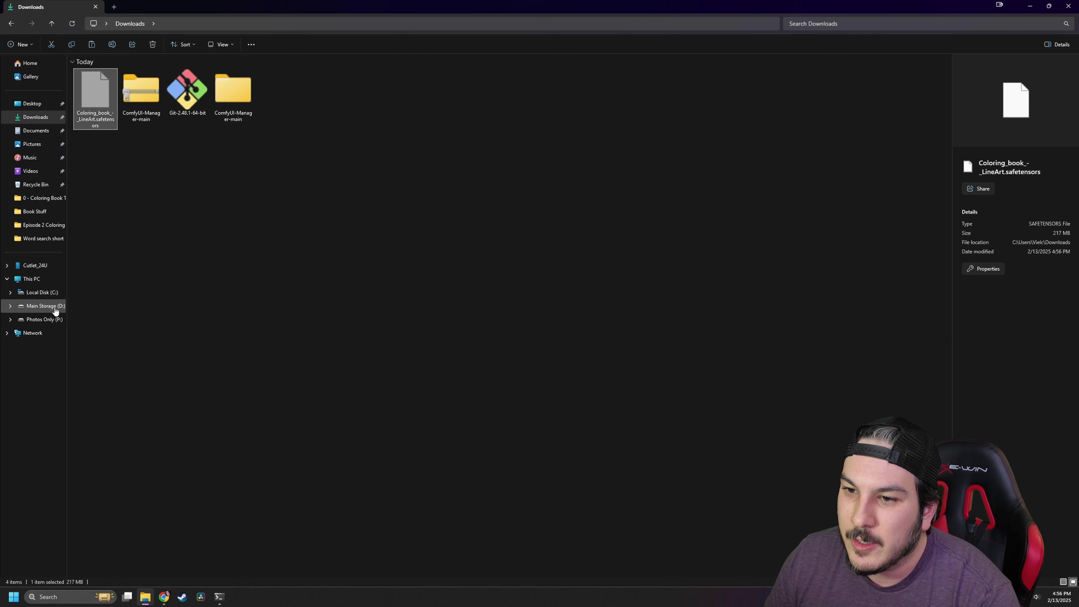
Step: Paste Coloring_book_-_LineArt.safetensors into the models\loras folder of the portable ComfyUI installation on Main Storage (D:)
{"action": "left_click", "coordinate": [47, 306]}
{"action": "double_click", "coordinate": [119, 72]}
{"action": "double_click", "coordinate": [120, 71]}
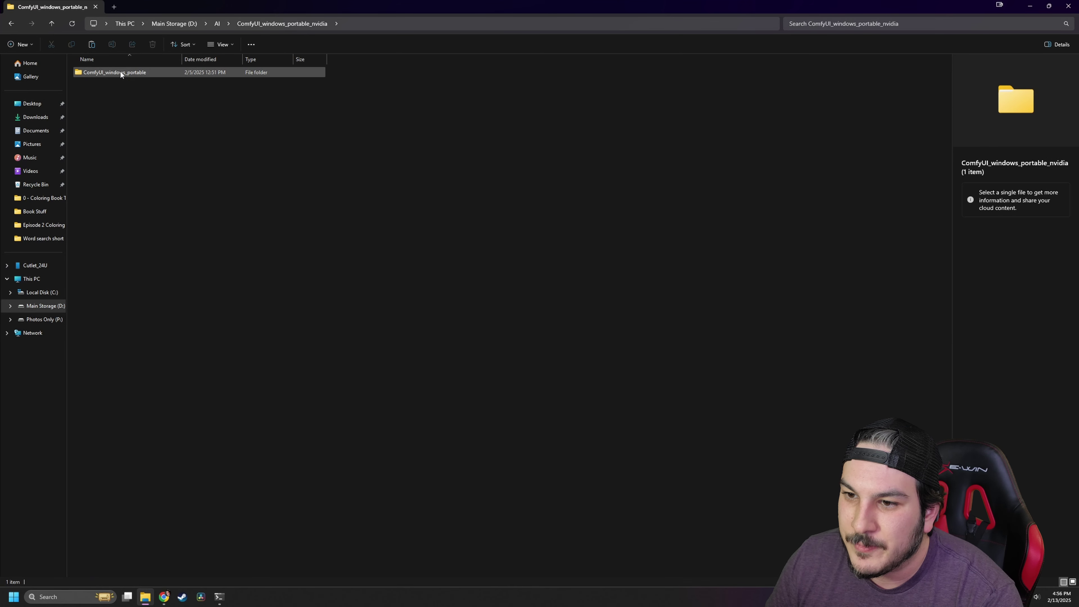
{"action": "double_click", "coordinate": [123, 72]}
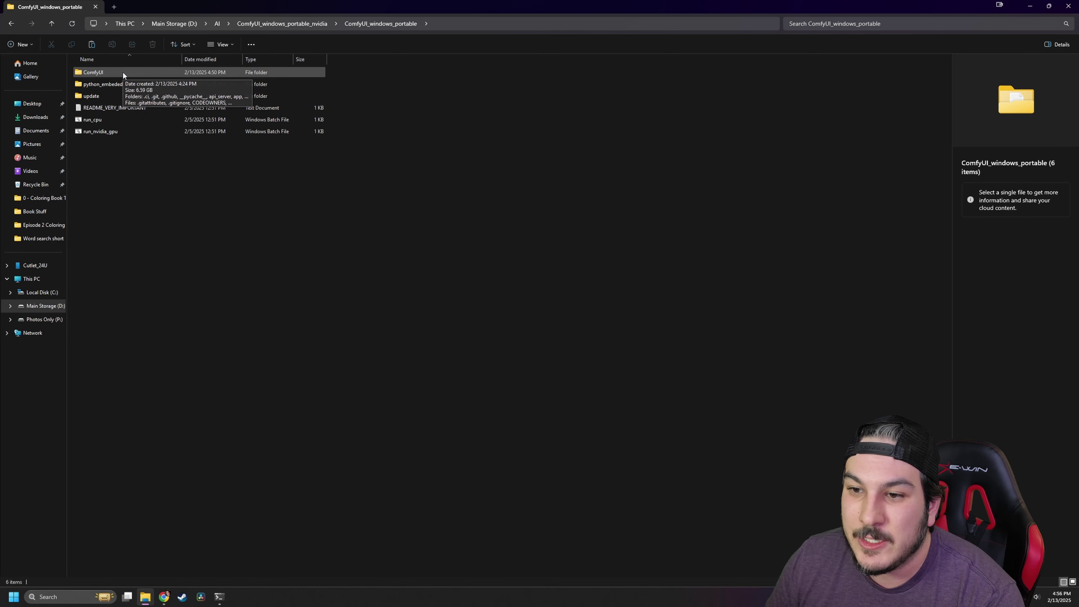
{"action": "double_click", "coordinate": [123, 73]}
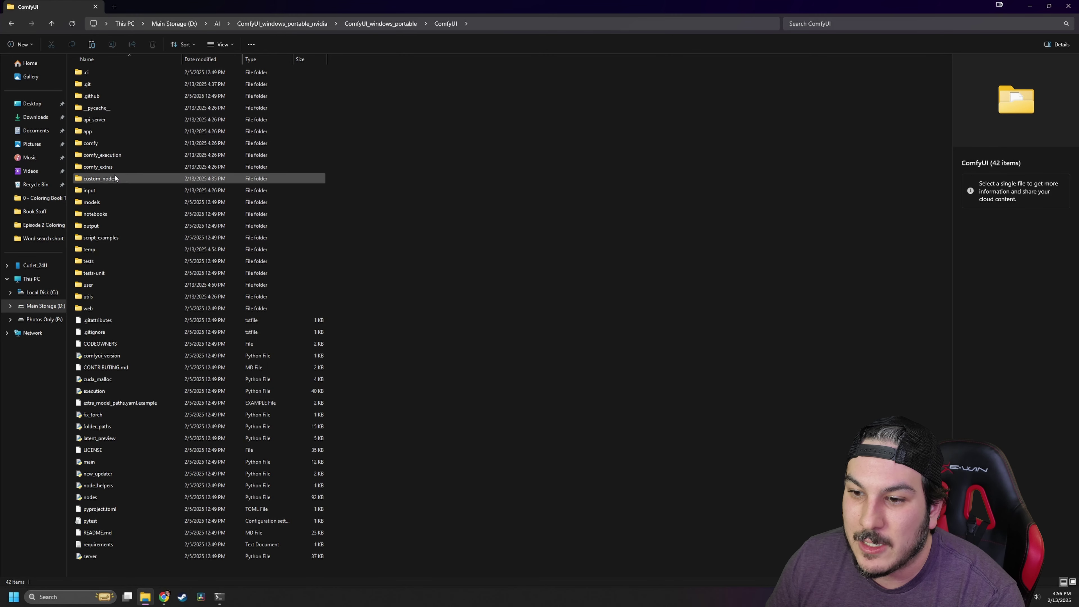
{"action": "double_click", "coordinate": [106, 202]}
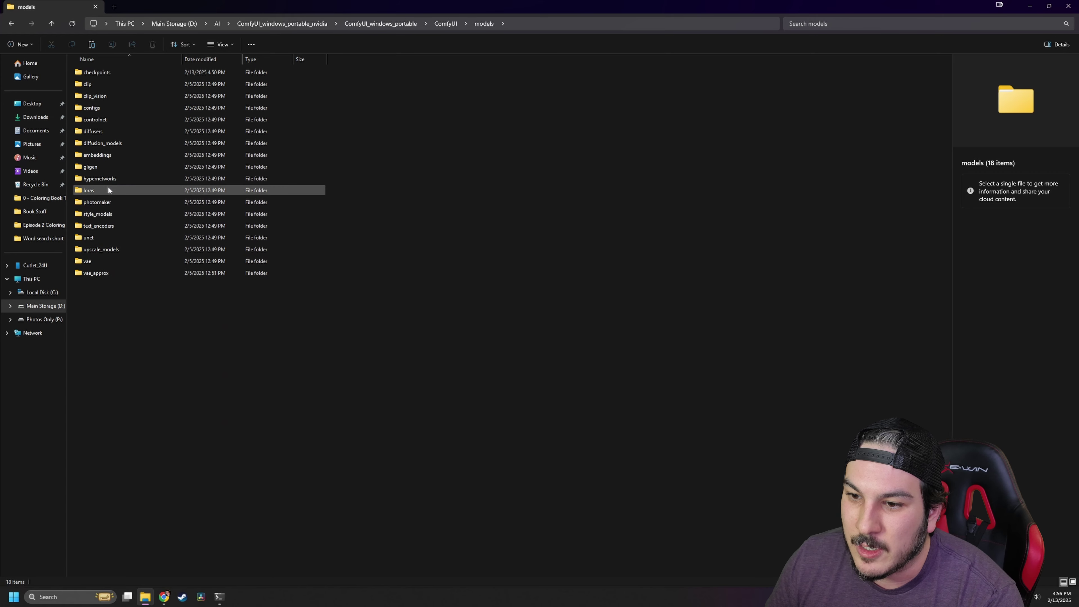
{"action": "double_click", "coordinate": [107, 190]}
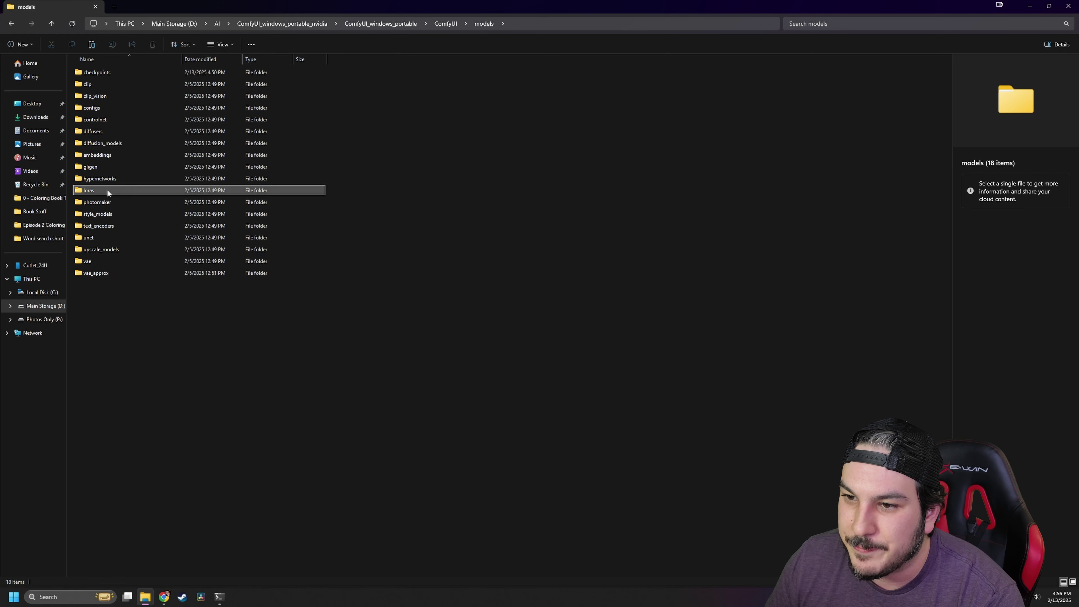
{"action": "key", "text": "ctrl+v"}
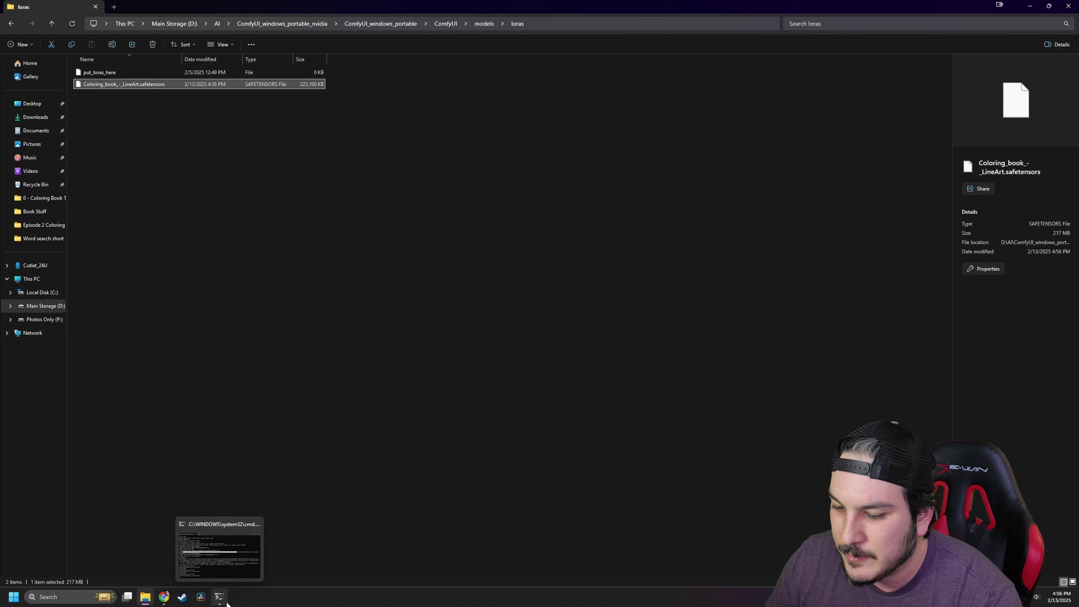
Step: Switch to the ComfyUI page in Chrome and reload it, confirming the reload, to pick up the added LoRA file
{"action": "left_click", "coordinate": [164, 596]}
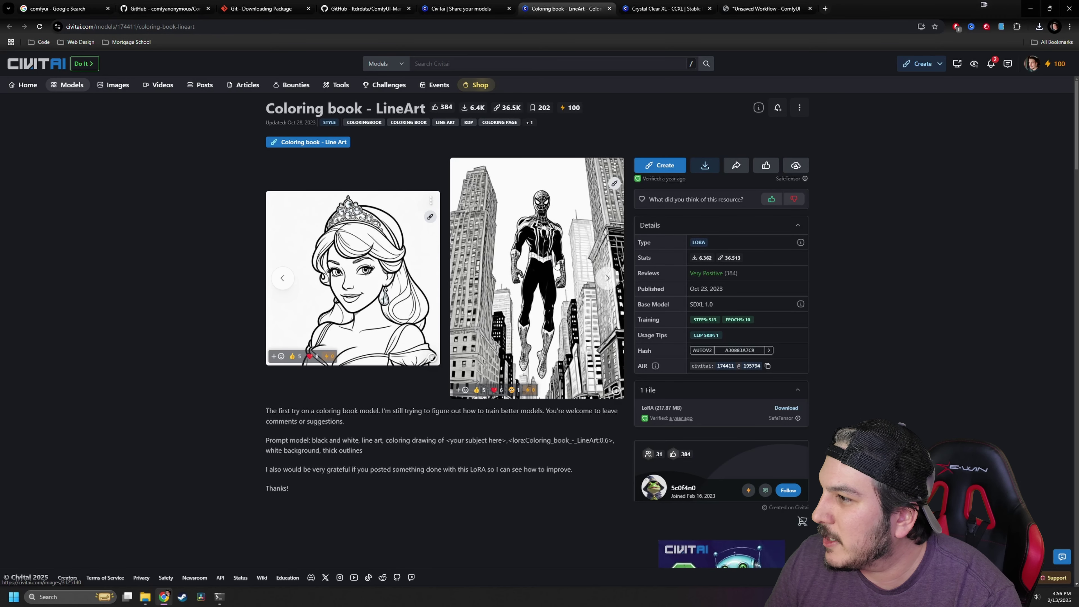
{"action": "left_click", "coordinate": [760, 9]}
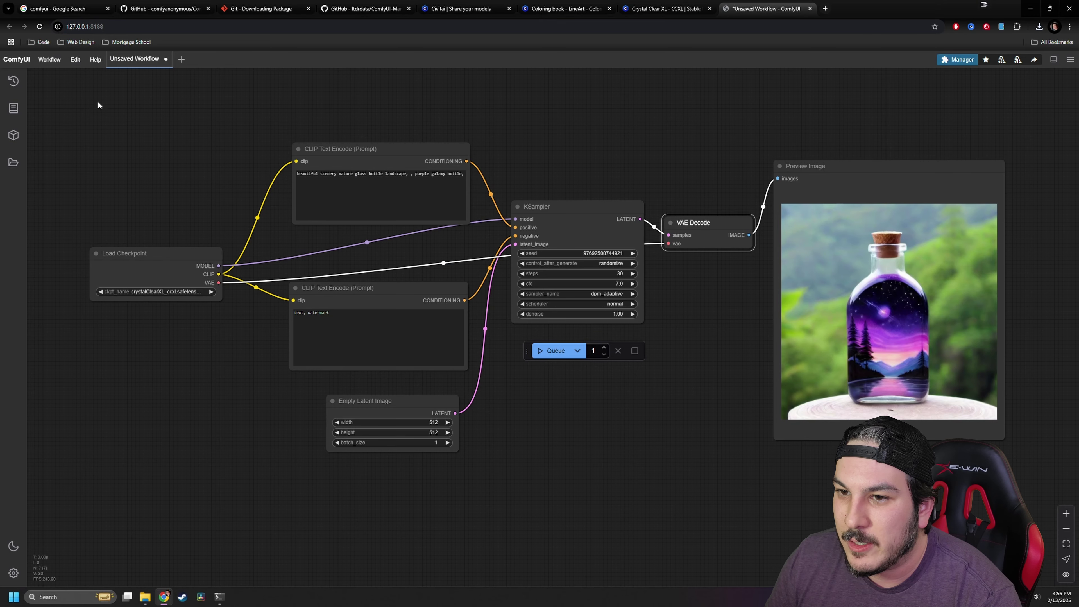
{"action": "left_click", "coordinate": [40, 28]}
{"action": "left_click", "coordinate": [574, 80]}
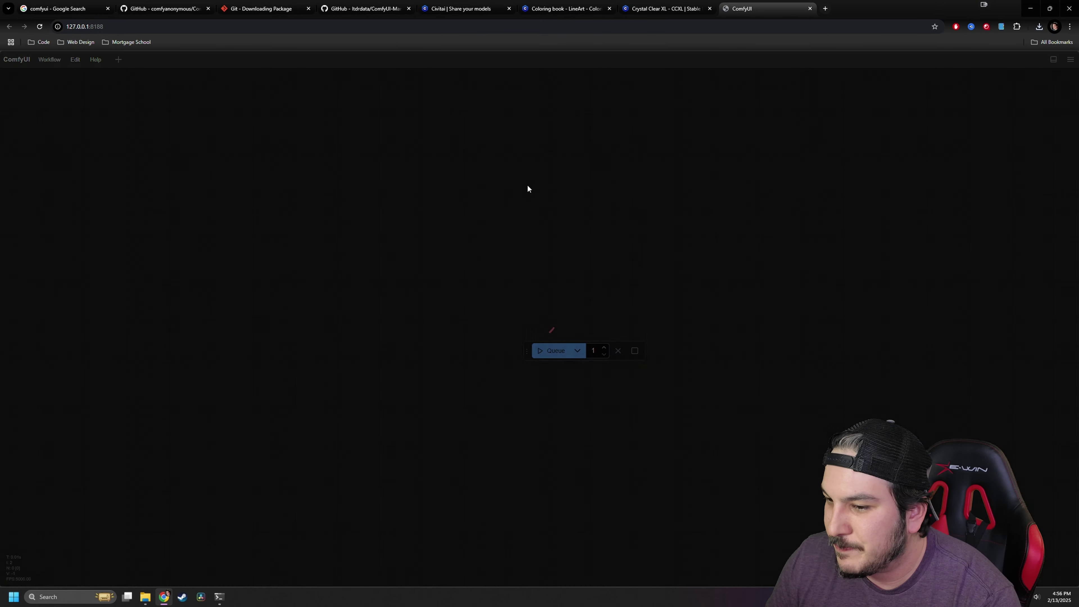
Step: Add a Load LoRA node from the loaders category and place it below the Load Checkpoint node
{"action": "right_click", "coordinate": [145, 351]}
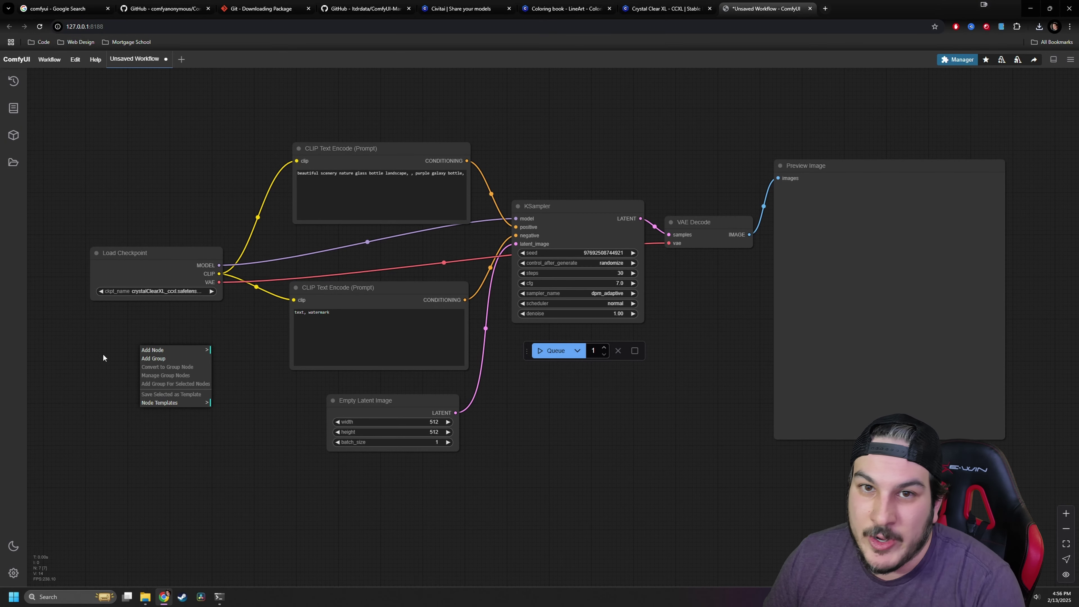
{"action": "left_click", "coordinate": [136, 364]}
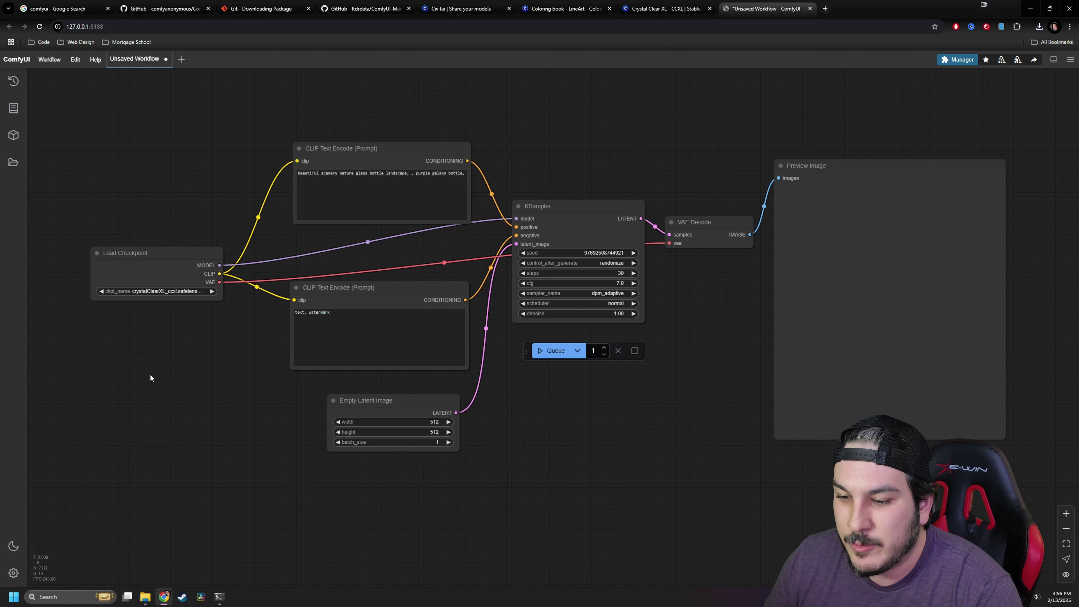
{"action": "right_click", "coordinate": [131, 348]}
{"action": "left_click", "coordinate": [157, 348]}
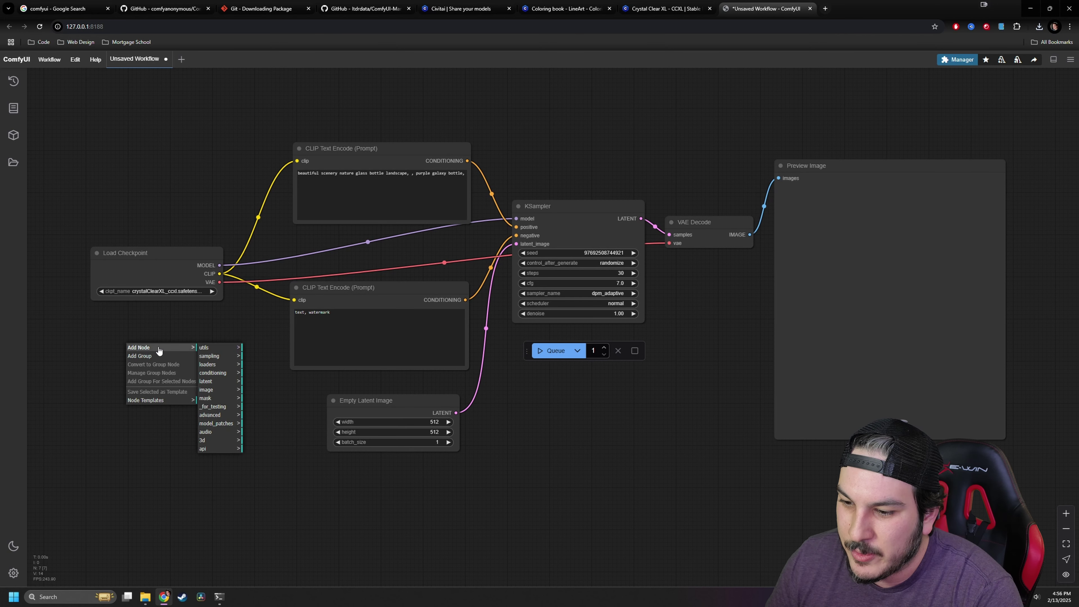
{"action": "left_click", "coordinate": [223, 365]}
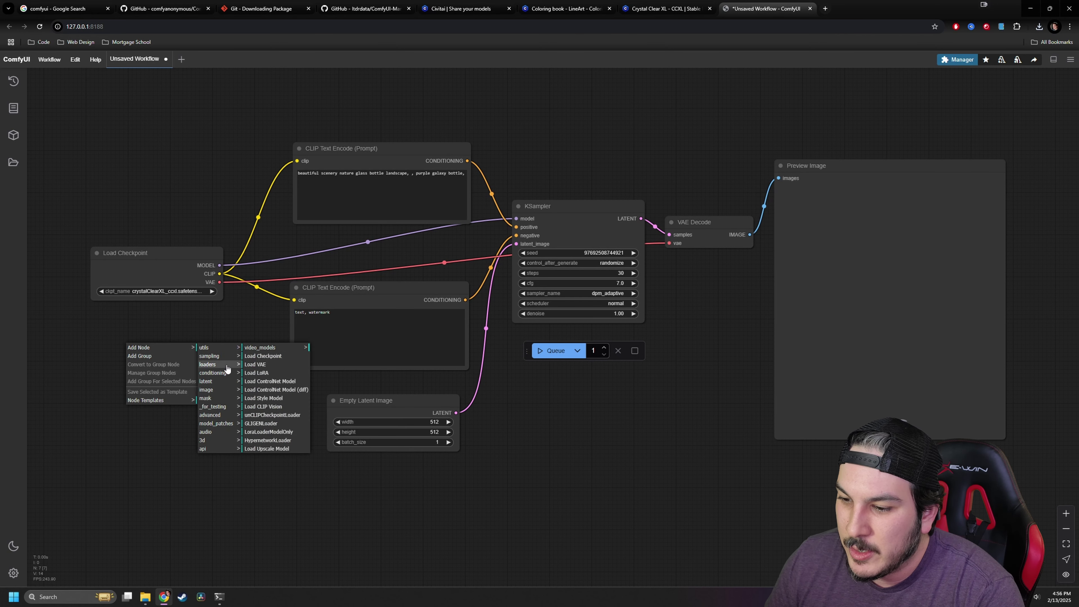
{"action": "left_click", "coordinate": [274, 373]}
{"action": "left_click_drag", "start_coordinate": [219, 340], "coordinate": [171, 342]}
{"action": "double_click", "coordinate": [248, 462]}
{"action": "type", "text": "load lora"}
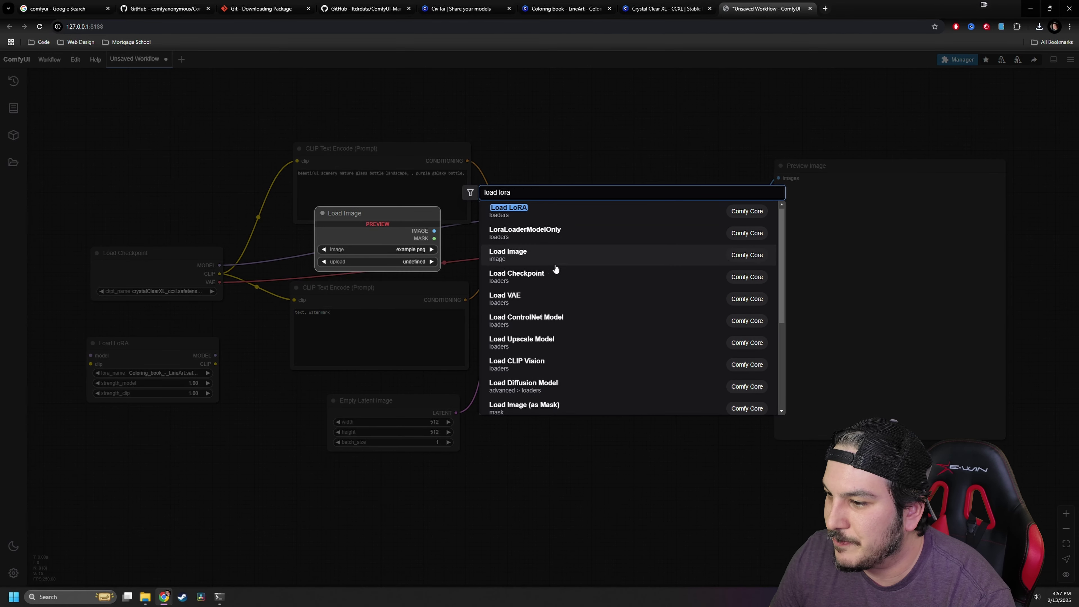
{"action": "key", "text": "Escape"}
Step: Shift the Load LoRA node slightly to line up beneath the Load Checkpoint node
{"action": "left_click_drag", "start_coordinate": [140, 346], "coordinate": [151, 341]}
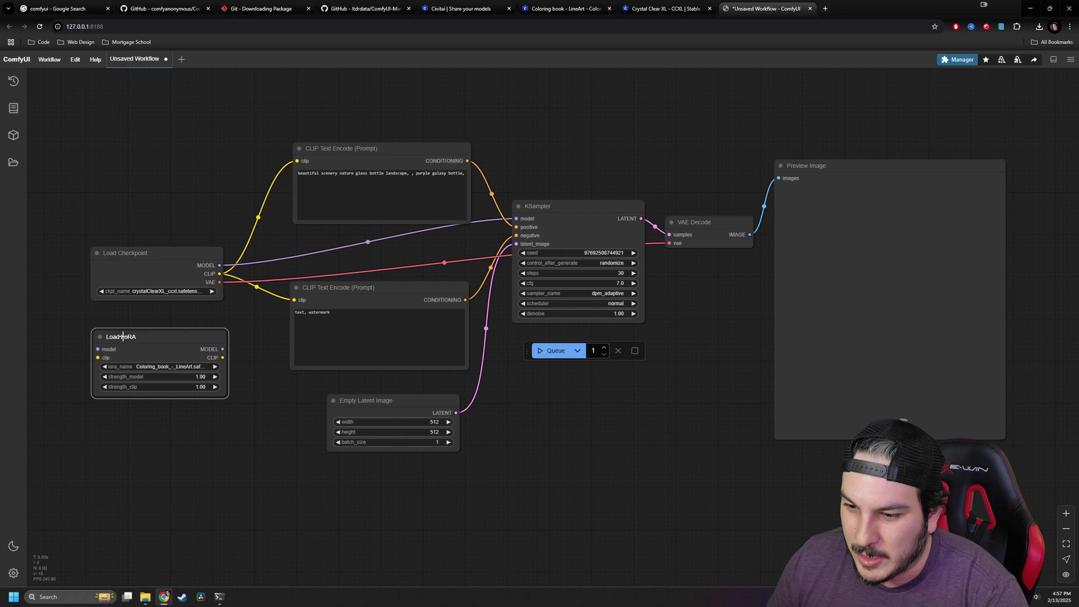
Step: Connect the Load Checkpoint node's MODEL and CLIP outputs to the Load LoRA node's inputs, adjusting both nodes' positions slightly
{"action": "left_click_drag", "start_coordinate": [144, 332], "coordinate": [146, 333]}
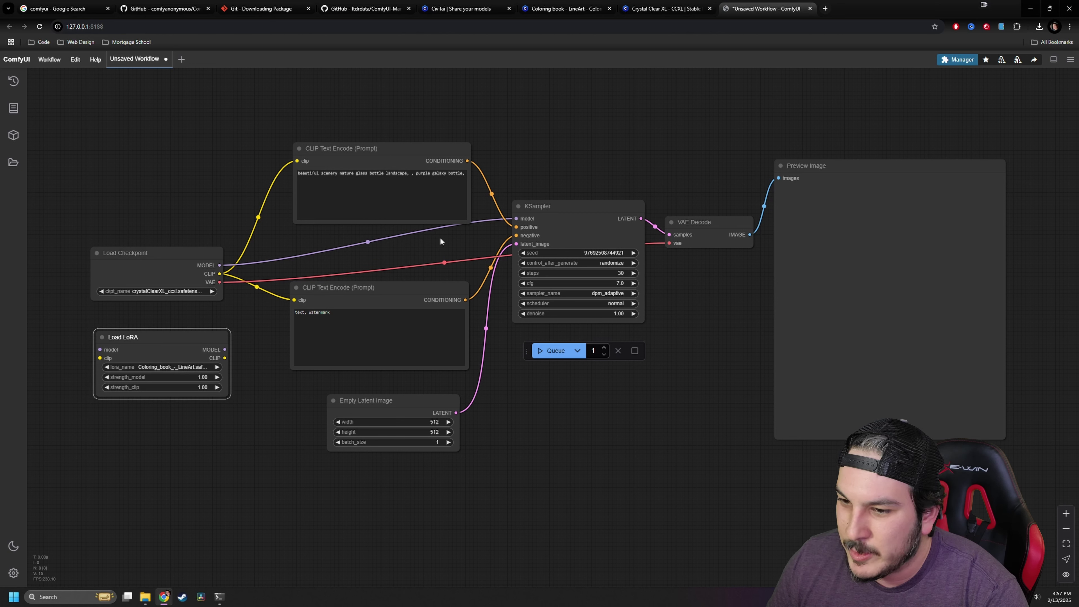
{"action": "left_click_drag", "start_coordinate": [516, 219], "coordinate": [101, 350]}
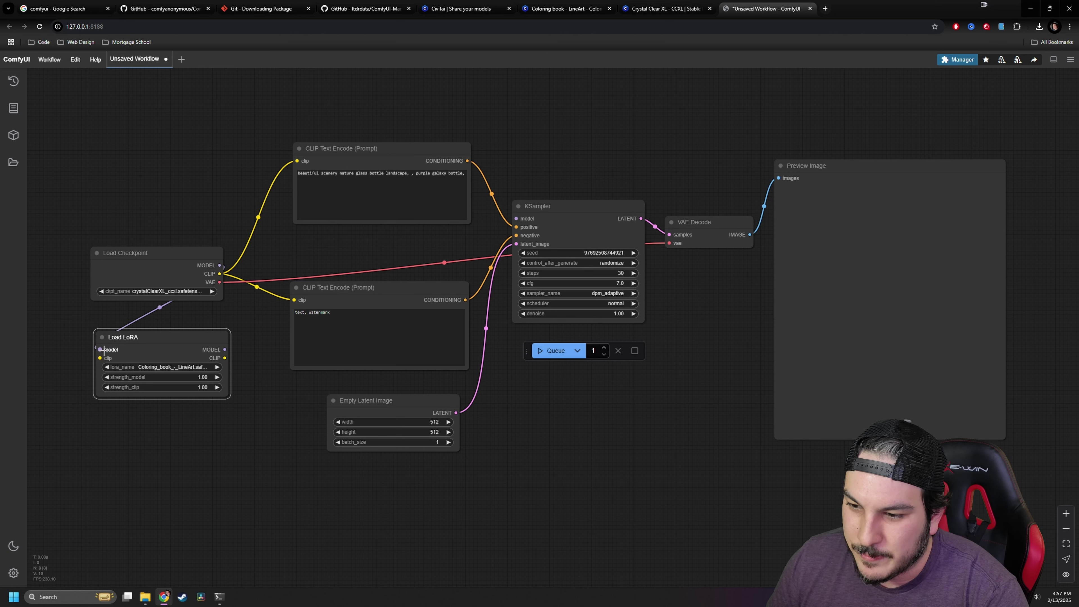
{"action": "left_click_drag", "start_coordinate": [219, 273], "coordinate": [120, 337]}
{"action": "left_click_drag", "start_coordinate": [184, 249], "coordinate": [179, 242]}
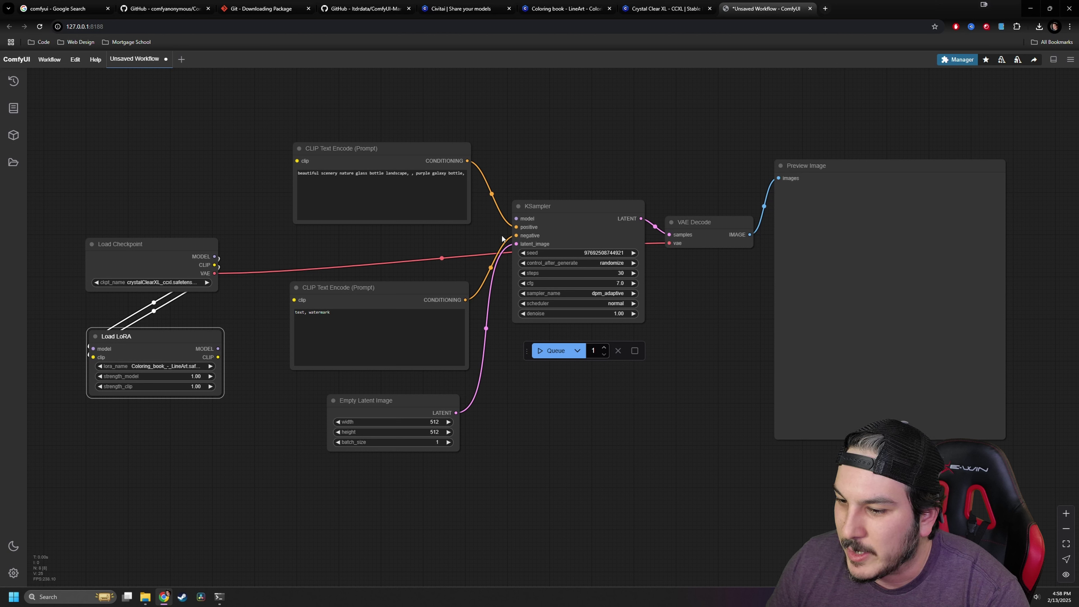
Step: Connect Load LoRA's MODEL output to the KSampler and its CLIP output to both CLIP Text Encode nodes, aligning the prompt nodes
{"action": "left_click_drag", "start_coordinate": [218, 348], "coordinate": [516, 218]}
{"action": "left_click_drag", "start_coordinate": [218, 357], "coordinate": [297, 160]}
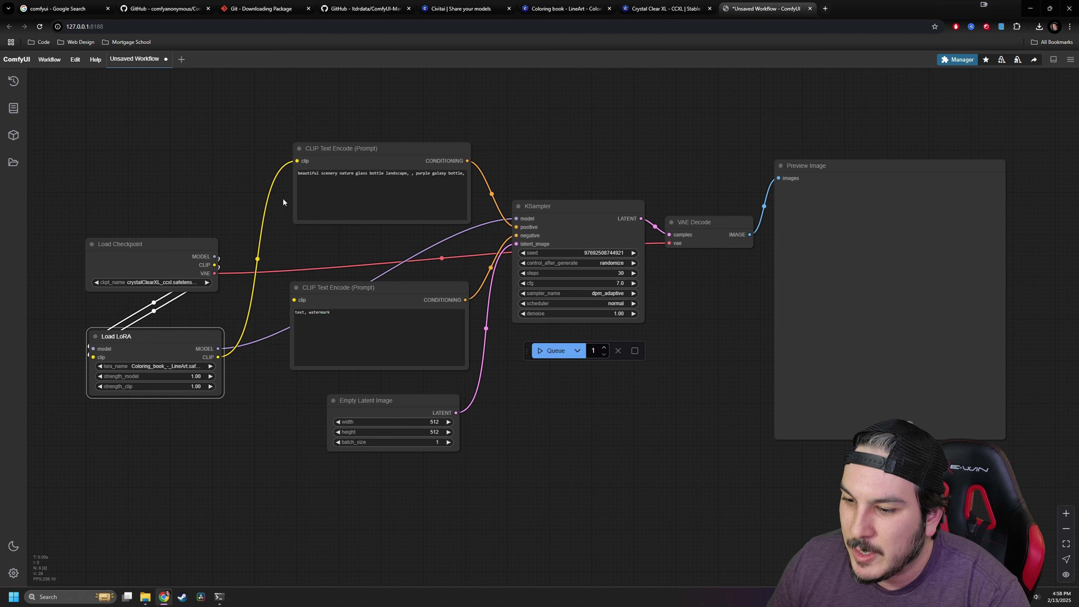
{"action": "left_click_drag", "start_coordinate": [218, 357], "coordinate": [294, 300]}
{"action": "left_click", "coordinate": [310, 317]}
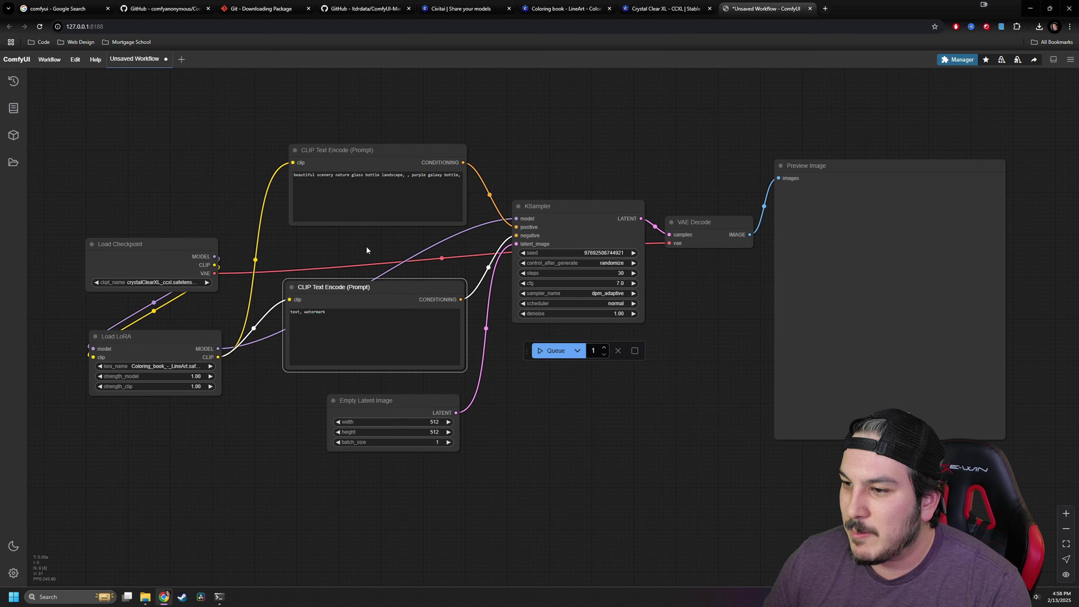
{"action": "left_click", "coordinate": [360, 155]}
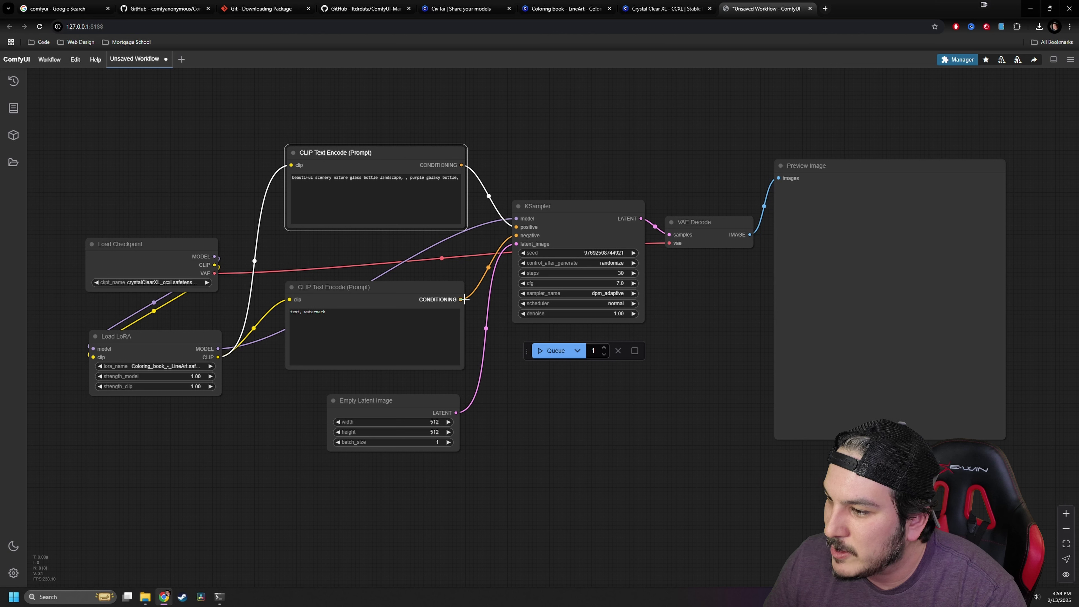
Step: Color the positive CLIP Text Encode node green and the negative CLIP Text Encode node red
{"action": "right_click", "coordinate": [386, 149]}
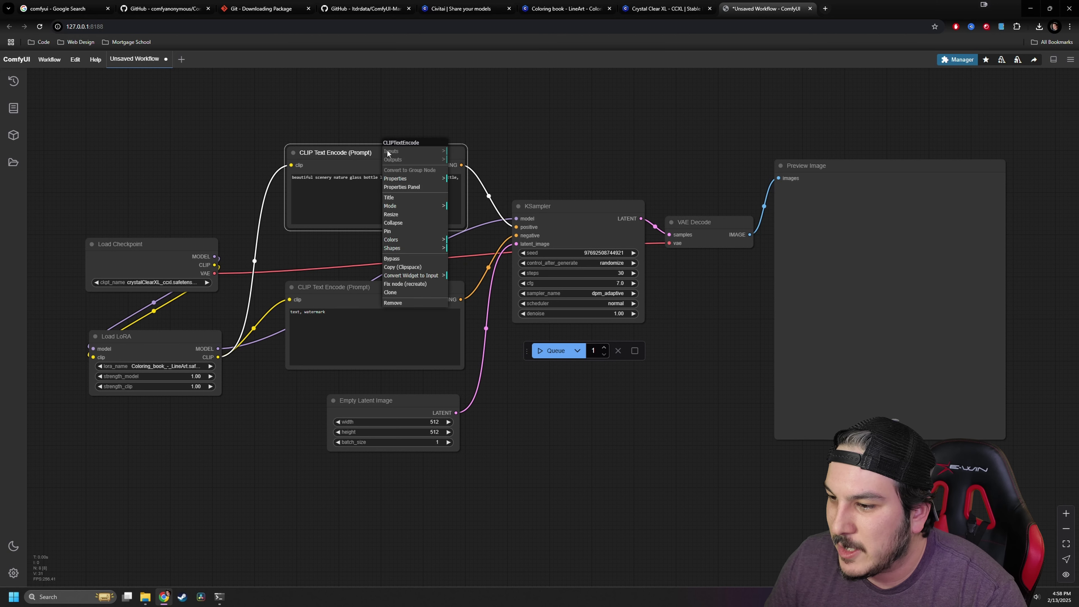
{"action": "left_click", "coordinate": [420, 240]}
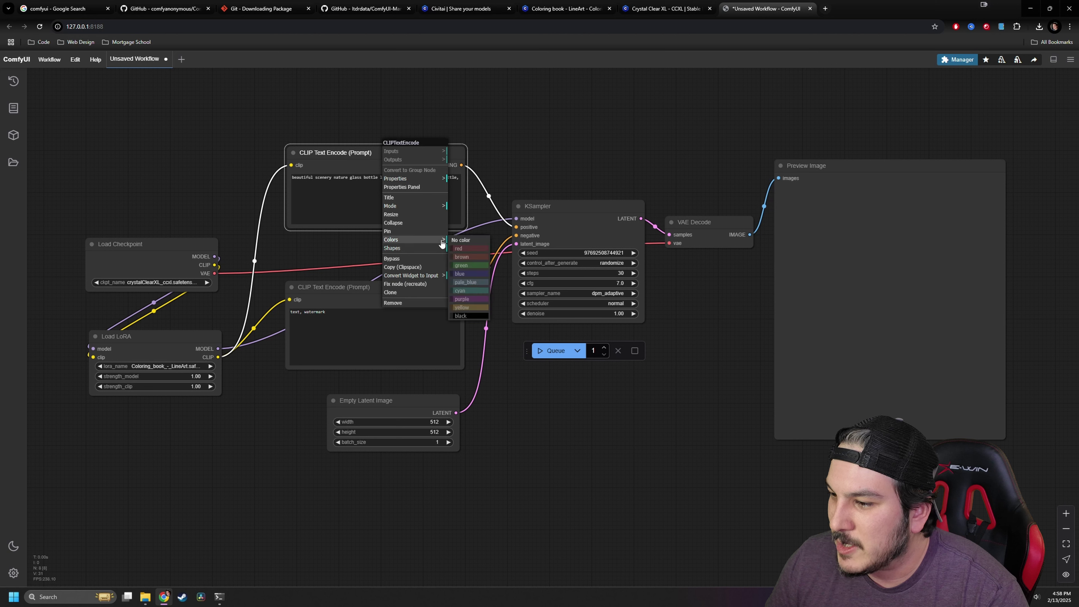
{"action": "left_click", "coordinate": [467, 265]}
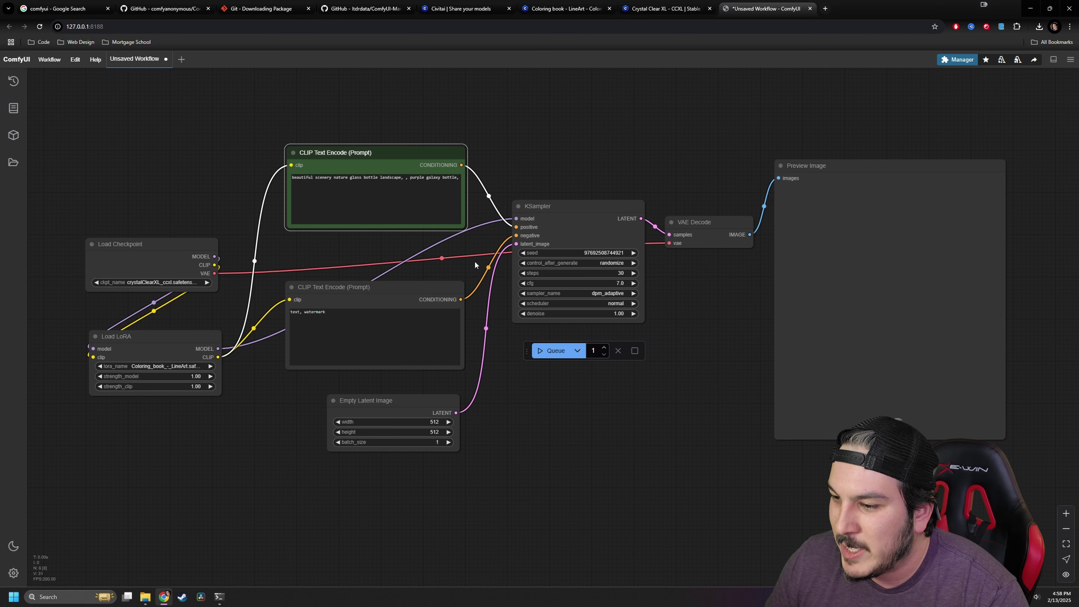
{"action": "right_click", "coordinate": [392, 284]}
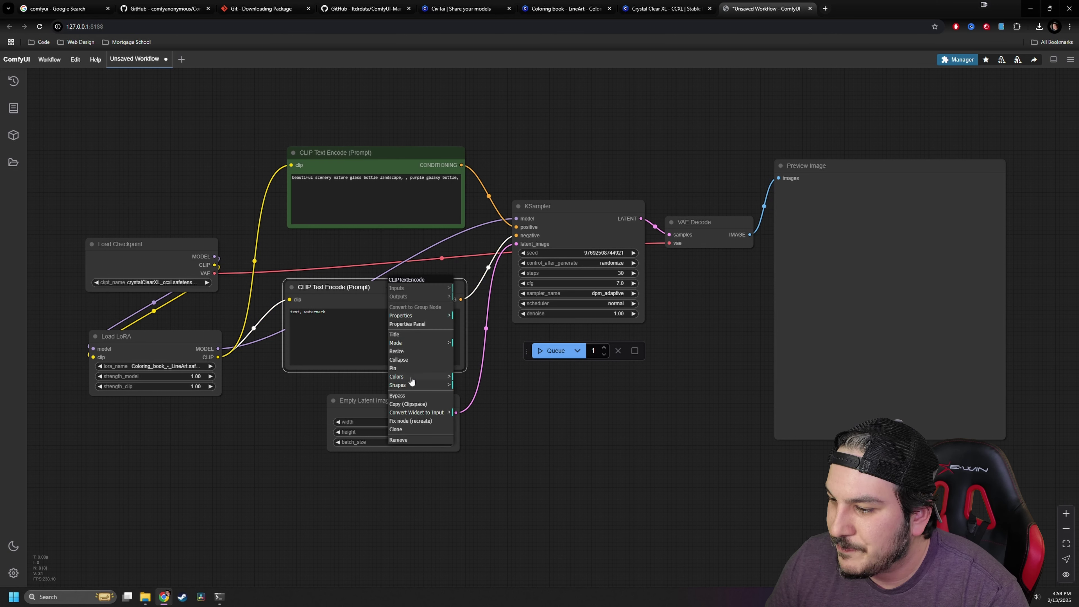
{"action": "left_click", "coordinate": [442, 377]}
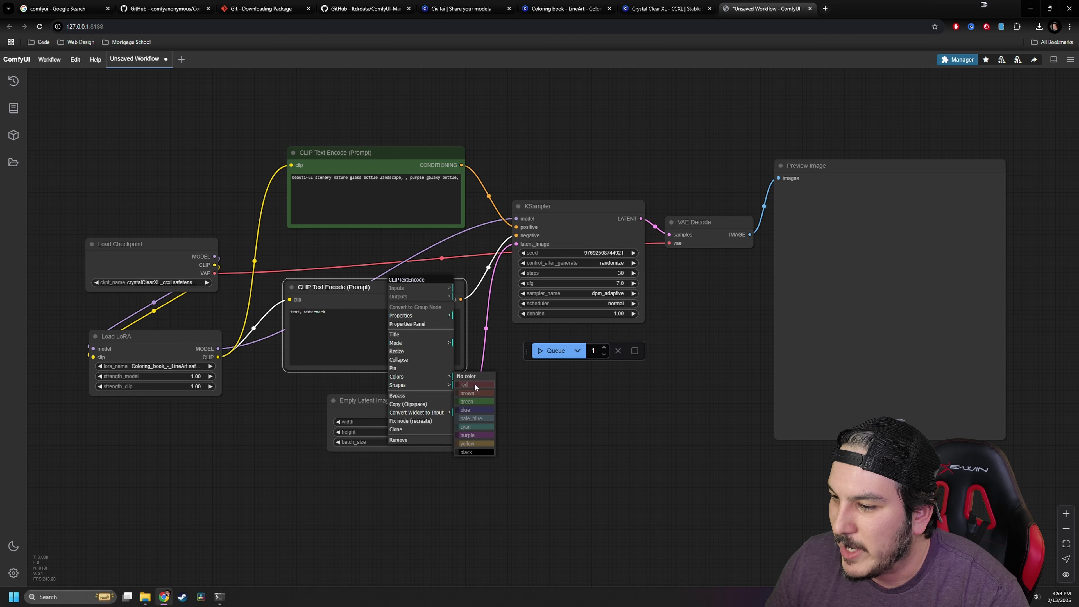
{"action": "left_click", "coordinate": [475, 384]}
Step: Move the negative prompt node closer beneath the positive one, tidy the neighbouring nodes, and queue the workflow to generate an image
{"action": "left_click_drag", "start_coordinate": [405, 299], "coordinate": [403, 279]}
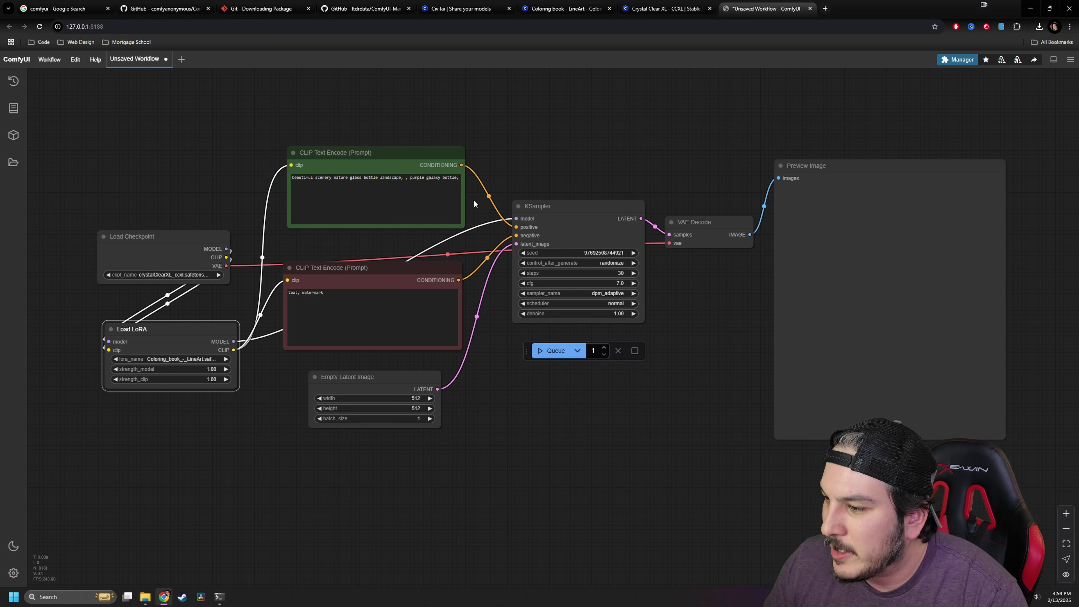
{"action": "left_click", "coordinate": [544, 350]}
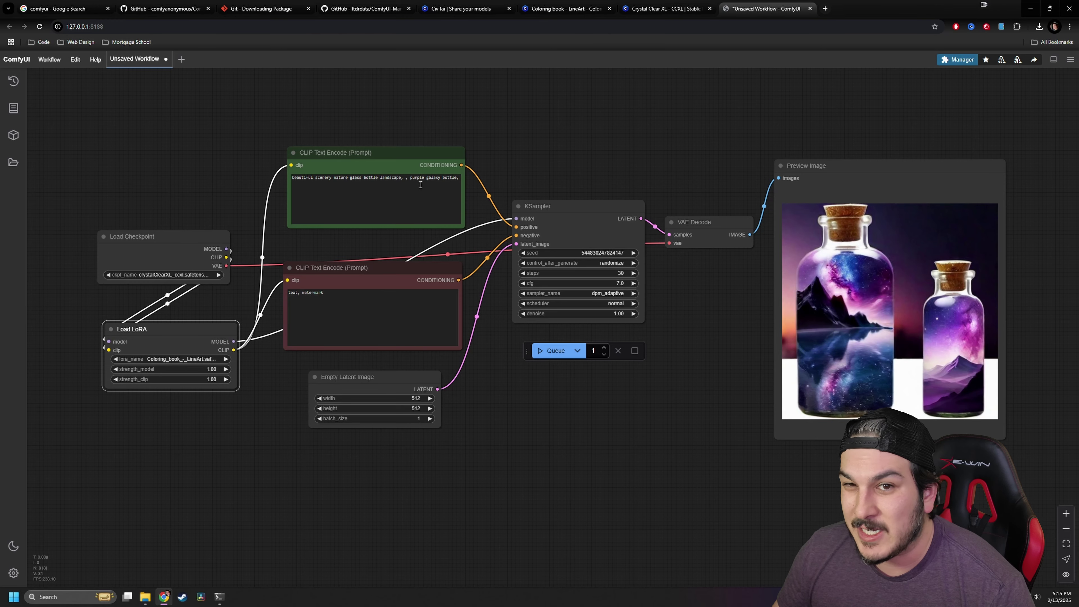
Step: Copy "black and white, line art," from the Coloring book - LineArt page on Civitai and append it to ComfyUI's positive prompt
{"action": "left_click", "coordinate": [552, 9]}
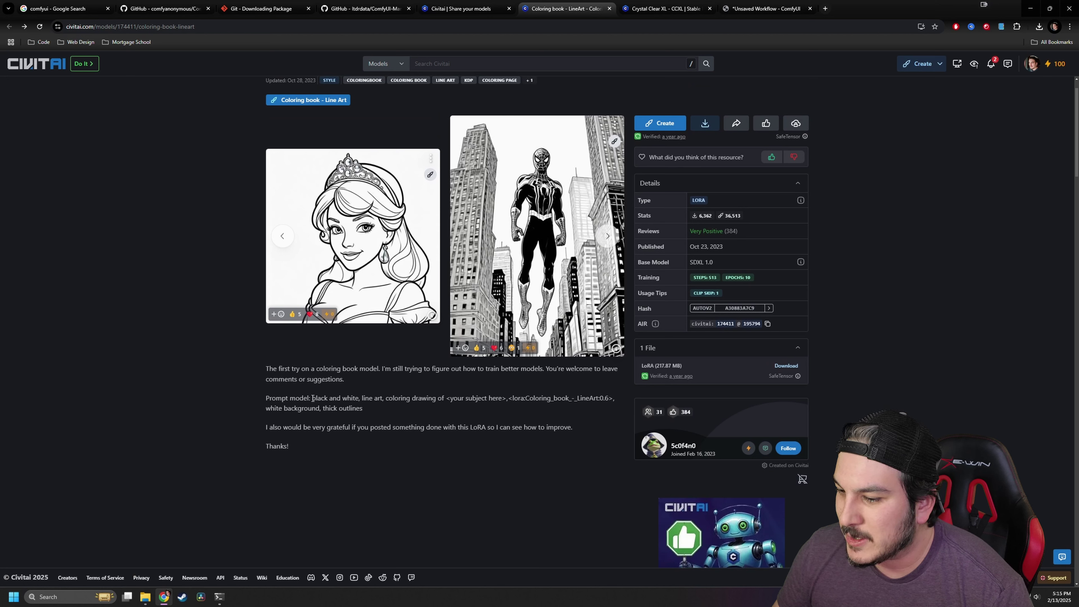
{"action": "mouse_move", "coordinate": [318, 398]}
{"action": "left_mouse_down"}
{"action": "mouse_move", "coordinate": [444, 409]}
{"action": "mouse_move", "coordinate": [446, 399]}
{"action": "mouse_move", "coordinate": [508, 401]}
{"action": "mouse_move", "coordinate": [276, 411]}
{"action": "mouse_move", "coordinate": [405, 427]}
{"action": "left_mouse_up"}
{"action": "left_click_drag", "start_coordinate": [314, 400], "coordinate": [384, 400]}
{"action": "key", "text": "ctrl+c"}
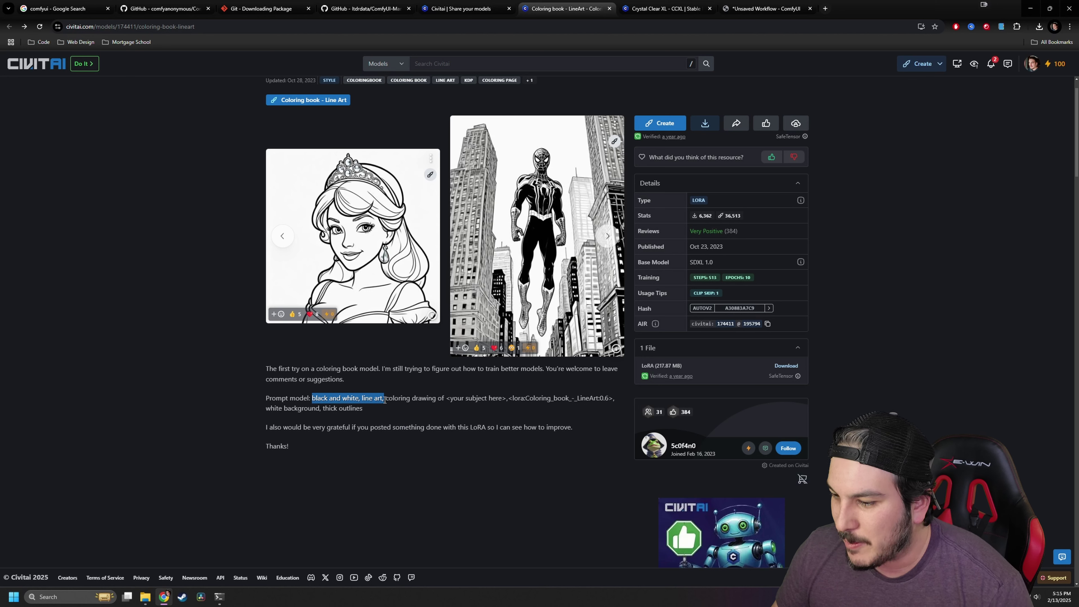
{"action": "left_click", "coordinate": [755, 8]}
{"action": "left_click", "coordinate": [443, 182]}
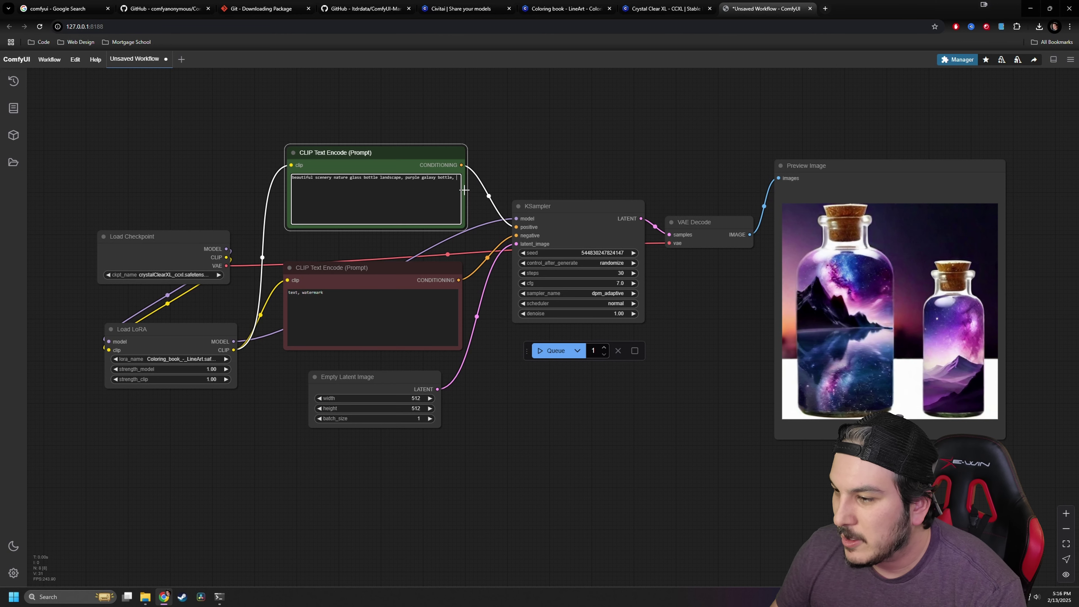
{"action": "key", "text": "ctrl+v"}
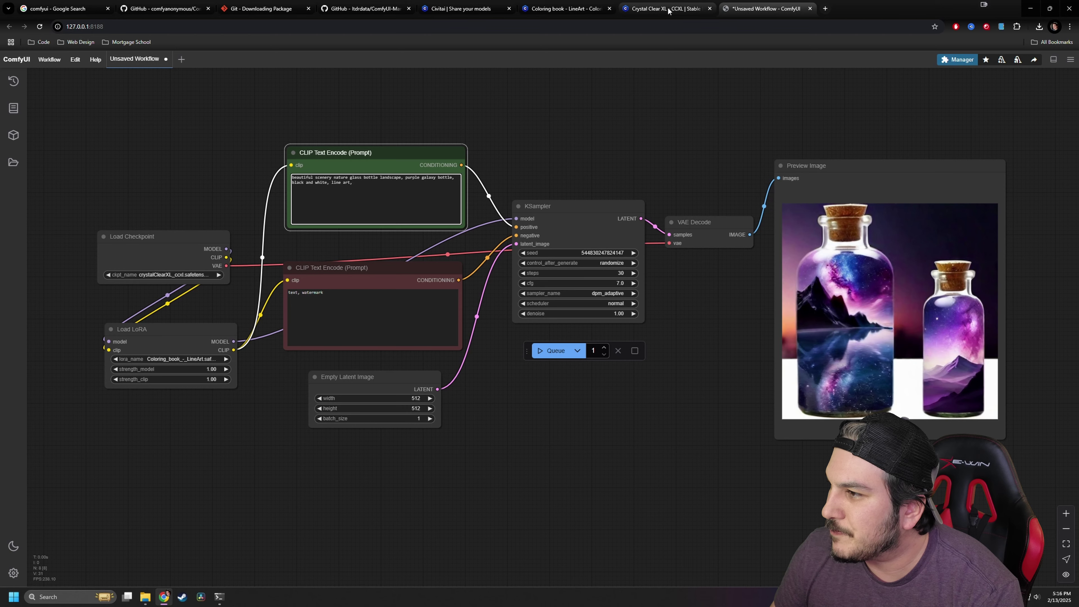
Step: Copy "white background, thick outlines" from the Civitai LoRA page and append it to the positive prompt in ComfyUI
{"action": "left_click", "coordinate": [565, 8]}
{"action": "left_click_drag", "start_coordinate": [263, 410], "coordinate": [365, 411]}
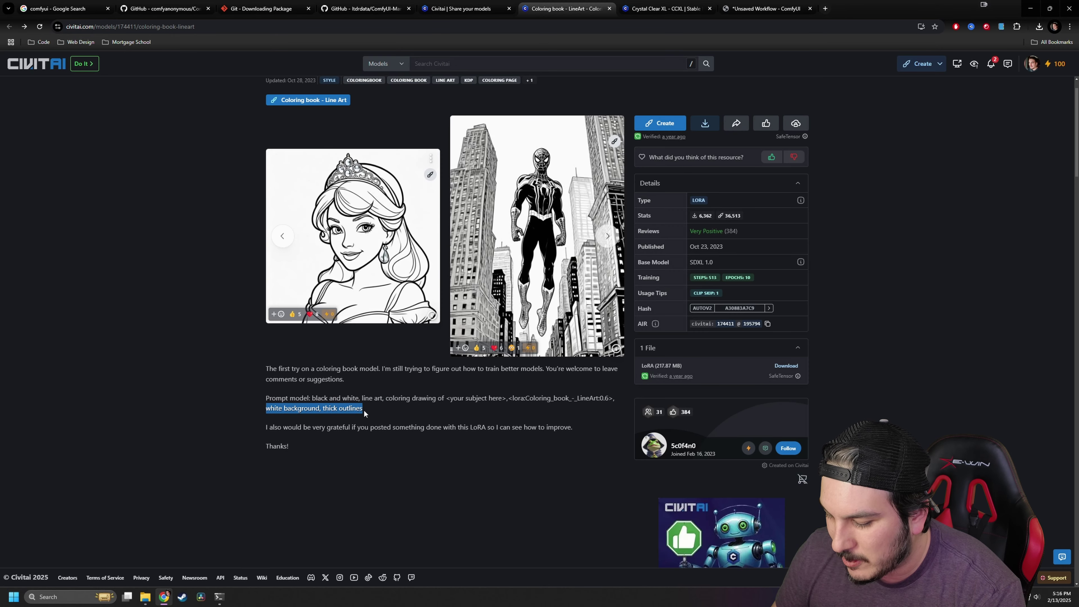
{"action": "left_click", "coordinate": [747, 15]}
Step: Check the LoRA tag's recommended weight on the Civitai page, and open the Load LoRA node's strength_model value for editing in ComfyUI
{"action": "left_click", "coordinate": [565, 8]}
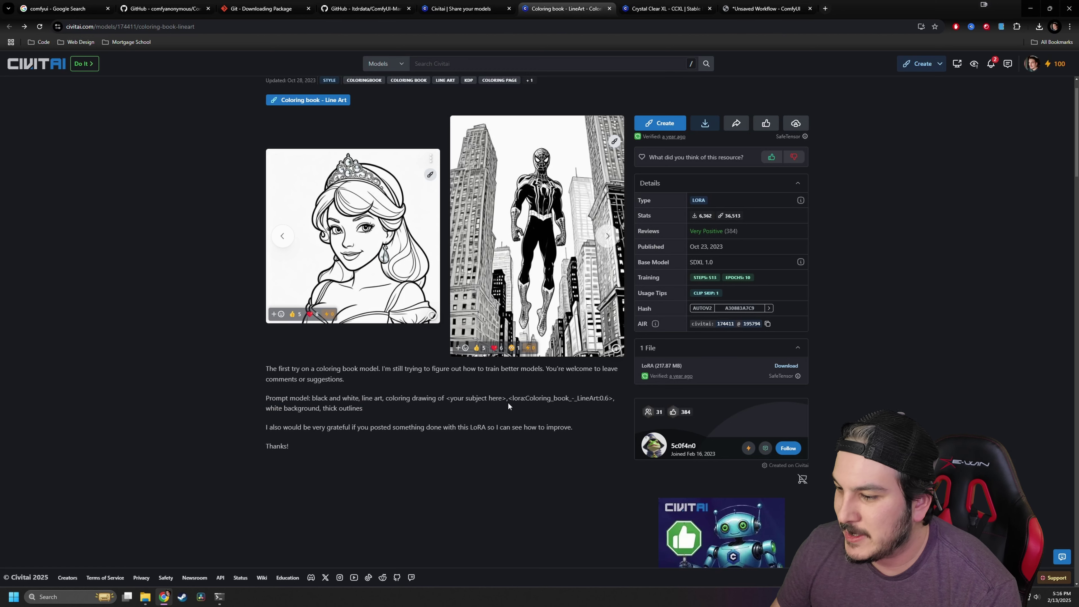
{"action": "left_click_drag", "start_coordinate": [510, 399], "coordinate": [610, 399]}
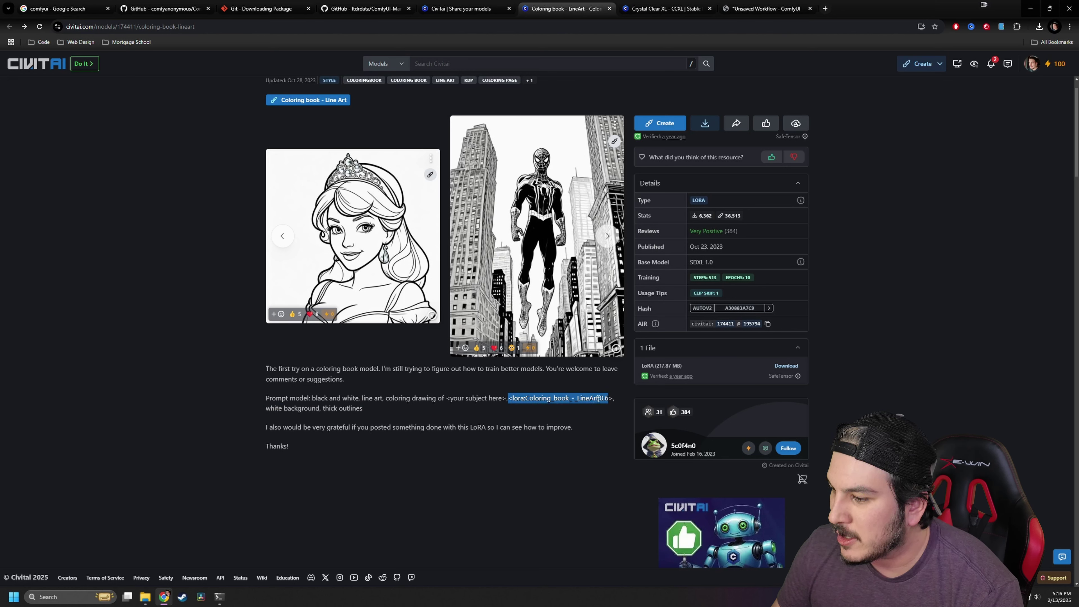
{"action": "left_click", "coordinate": [764, 9]}
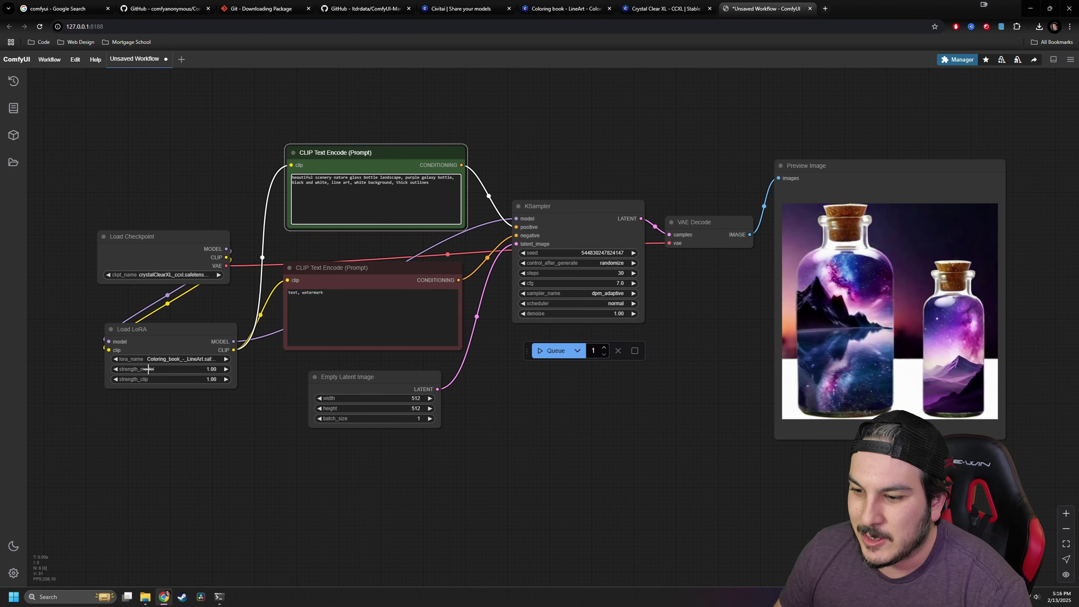
{"action": "left_click", "coordinate": [214, 369]}
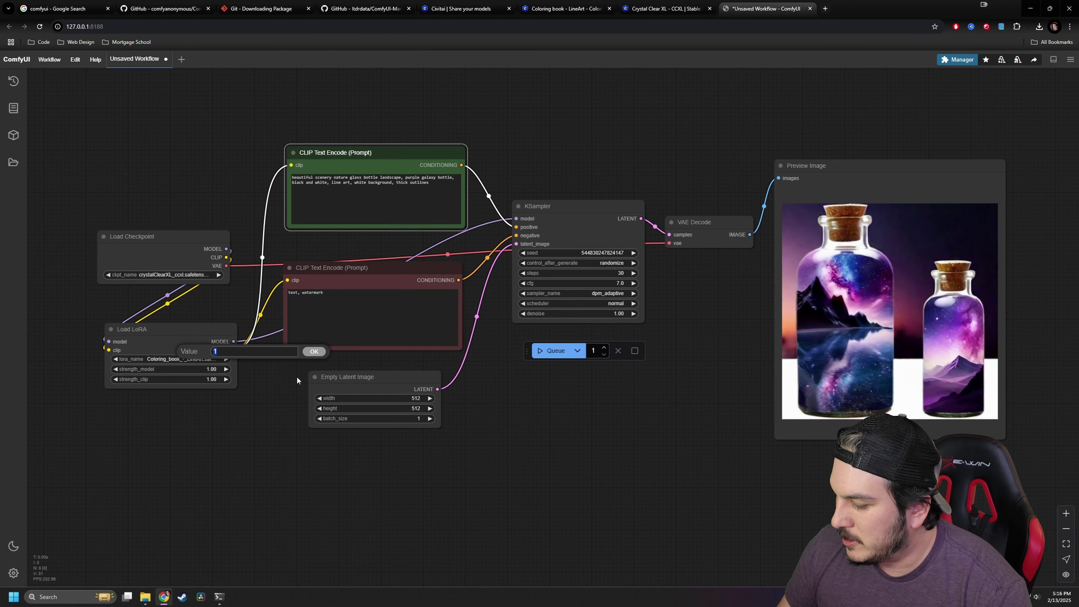